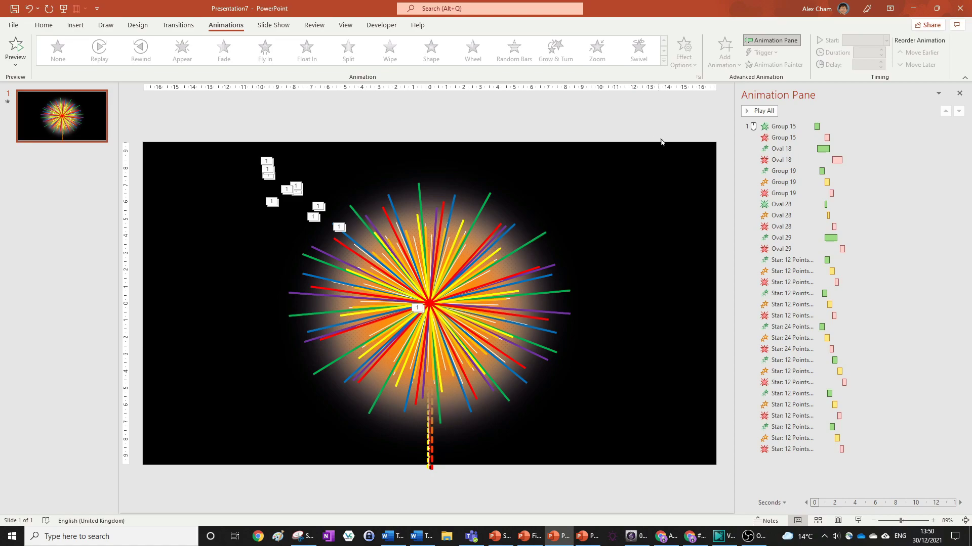
Play all animations of the finished firework slide to preview the target effect.
{"action": "left_click", "coordinate": [759, 111]}
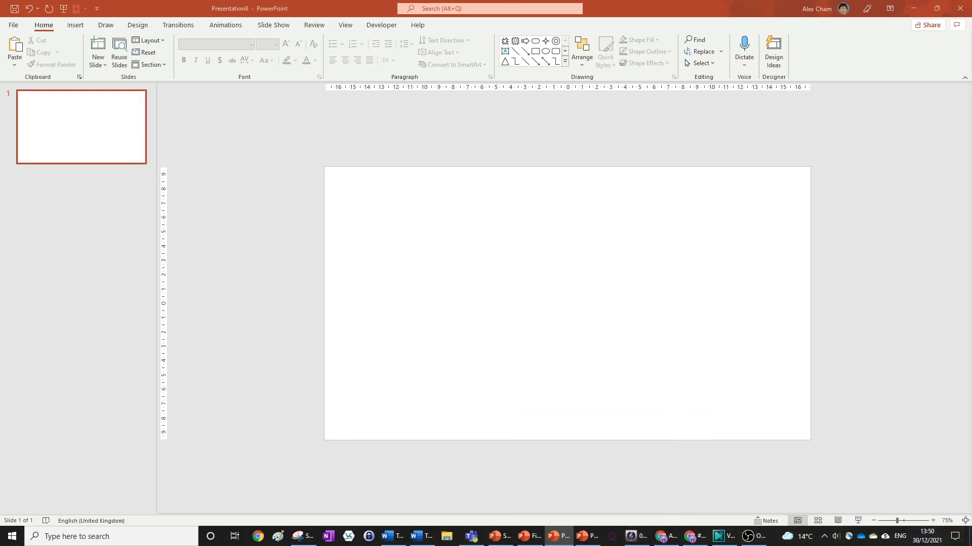
Change the new presentation's title slide to the Blank layout and close the Design Ideas suggestions.
{"action": "left_click", "coordinate": [149, 41]}
{"action": "left_click", "coordinate": [160, 80]}
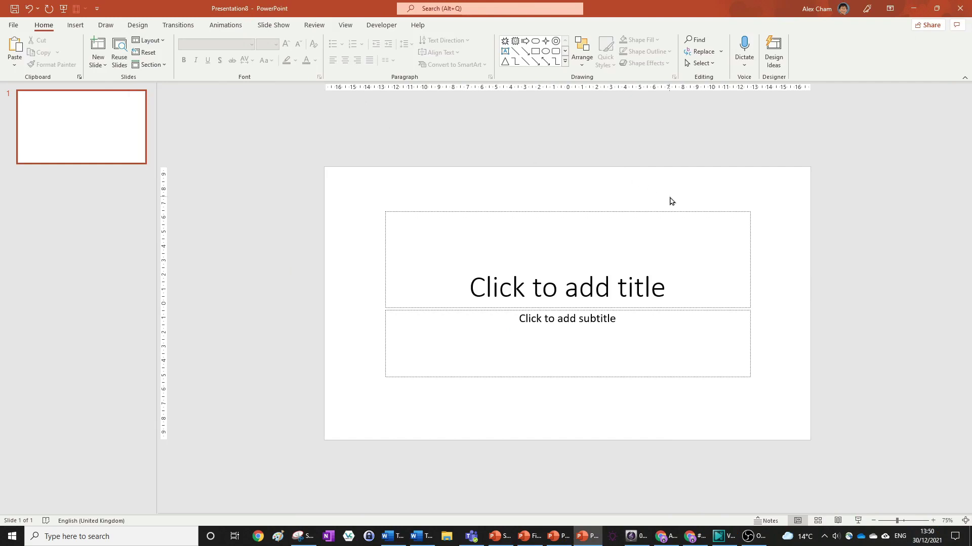
{"action": "left_click", "coordinate": [149, 40]}
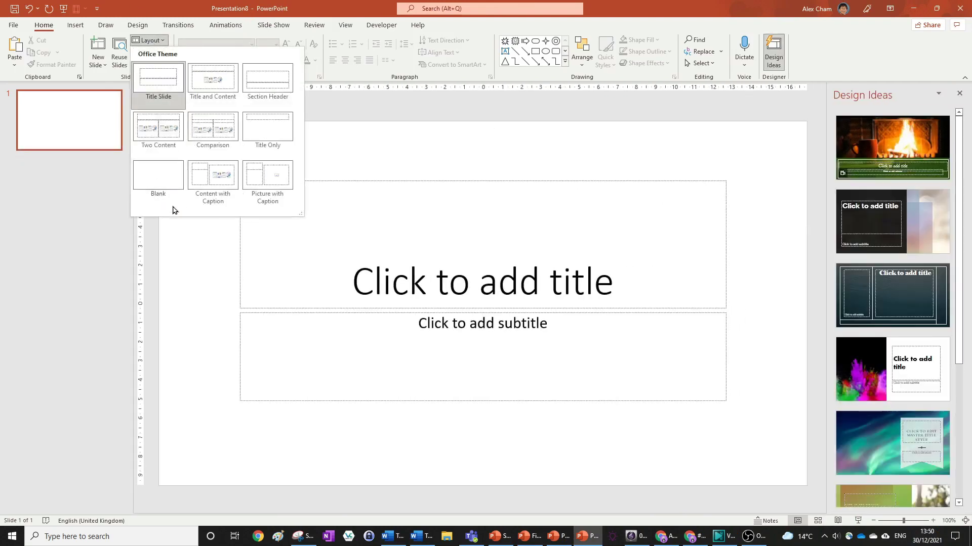
{"action": "left_click", "coordinate": [149, 168]}
{"action": "left_click", "coordinate": [959, 93]}
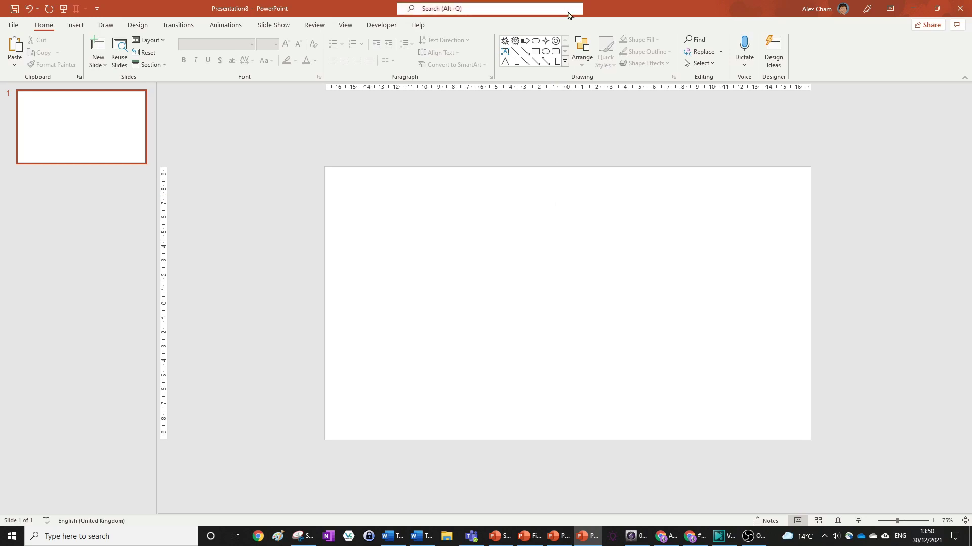
Draw a 32-point star about 19.5 cm wide and high, centred on the blank slide.
{"action": "left_click", "coordinate": [565, 64]}
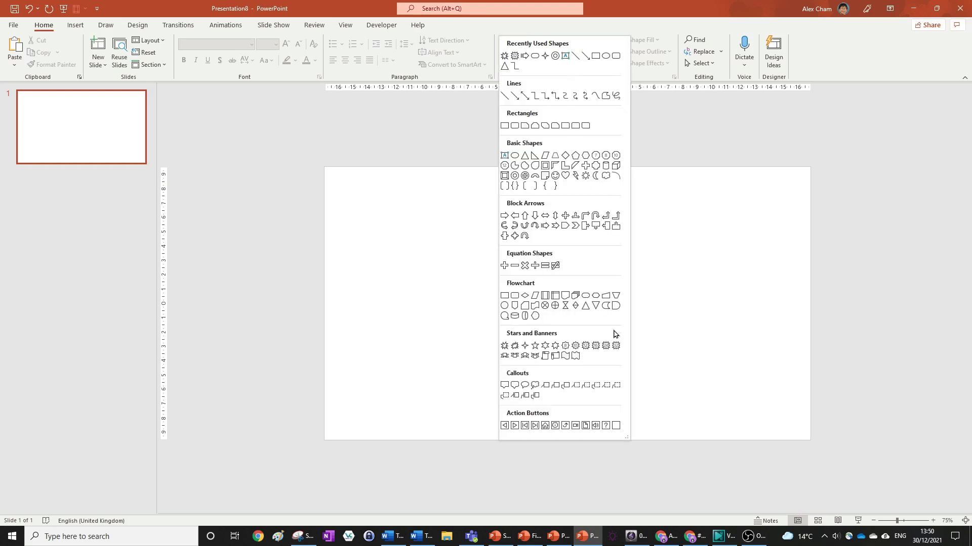
{"action": "left_click", "coordinate": [617, 349]}
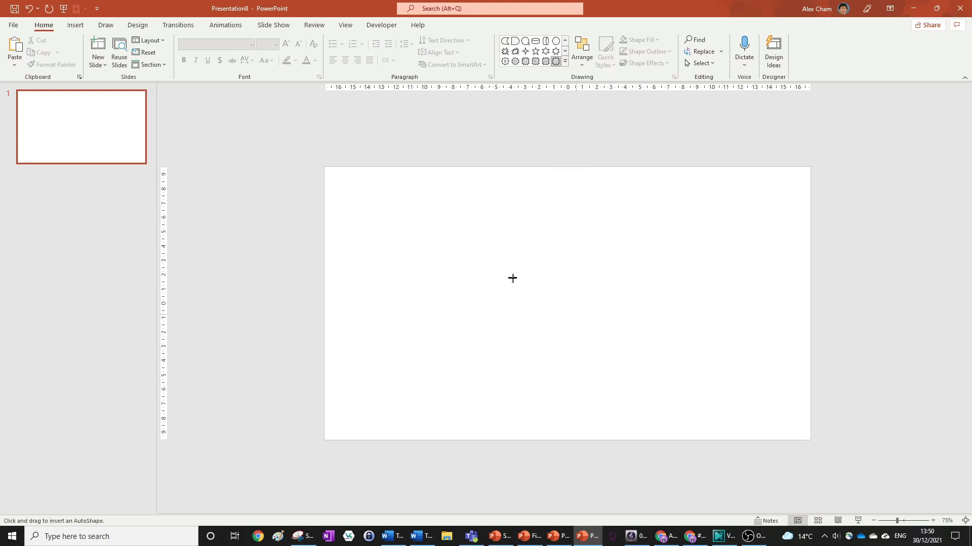
{"action": "left_click", "coordinate": [467, 247]}
{"action": "left_click_drag", "start_coordinate": [504, 284], "coordinate": [626, 329]}
{"action": "left_click_drag", "start_coordinate": [460, 258], "coordinate": [543, 297]}
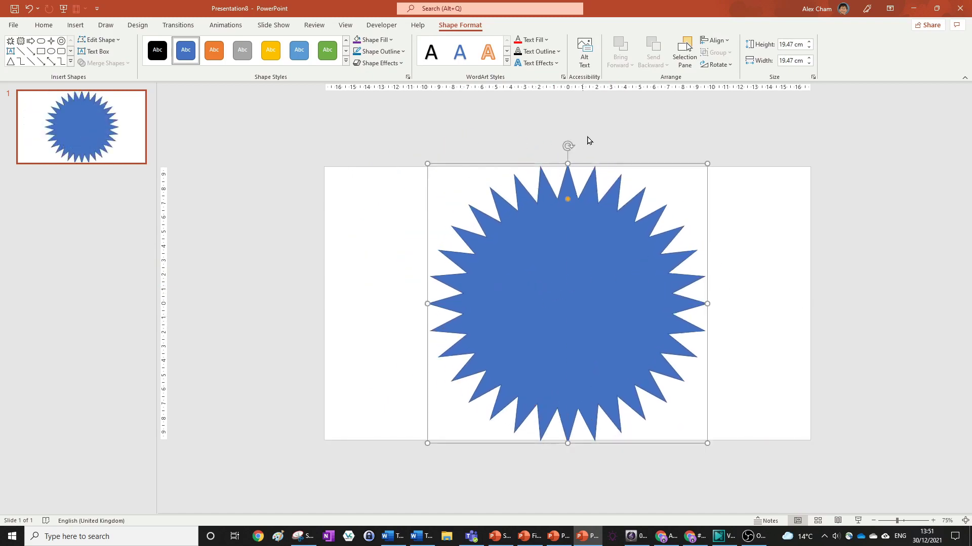
Collapse the star's inner points to its centre so that the shape becomes a burst of thin rays.
{"action": "left_click_drag", "start_coordinate": [568, 200], "coordinate": [580, 368]}
{"action": "left_click_drag", "start_coordinate": [566, 143], "coordinate": [401, 310]}
{"action": "left_click", "coordinate": [778, 279]}
{"action": "scroll", "coordinate": [656, 275], "scroll_direction": "up", "scroll_amount": 5}
{"action": "scroll", "coordinate": [668, 280], "scroll_direction": "down", "scroll_amount": 9}
{"action": "scroll", "coordinate": [668, 253], "scroll_direction": "up", "scroll_amount": 6}
{"action": "scroll", "coordinate": [633, 264], "scroll_direction": "down", "scroll_amount": 6}
{"action": "scroll", "coordinate": [627, 253], "scroll_direction": "up", "scroll_amount": 6}
{"action": "scroll", "coordinate": [602, 268], "scroll_direction": "down", "scroll_amount": 5}
{"action": "scroll", "coordinate": [612, 299], "scroll_direction": "up", "scroll_amount": 3}
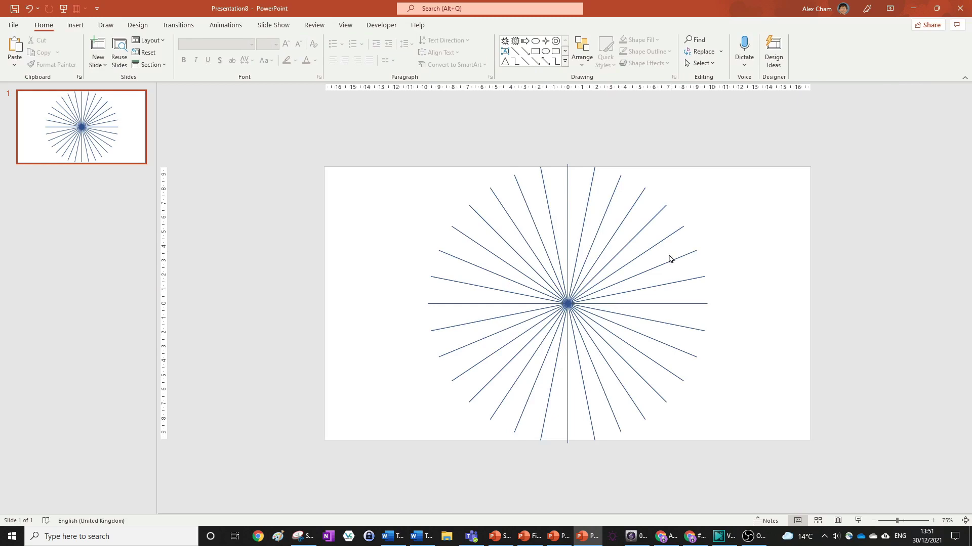
{"action": "scroll", "coordinate": [652, 273], "scroll_direction": "down", "scroll_amount": 4}
{"action": "scroll", "coordinate": [623, 283], "scroll_direction": "up", "scroll_amount": 3}
Shrink the ray burst about its centre to about 10.7 cm wide and high.
{"action": "left_click", "coordinate": [580, 245]}
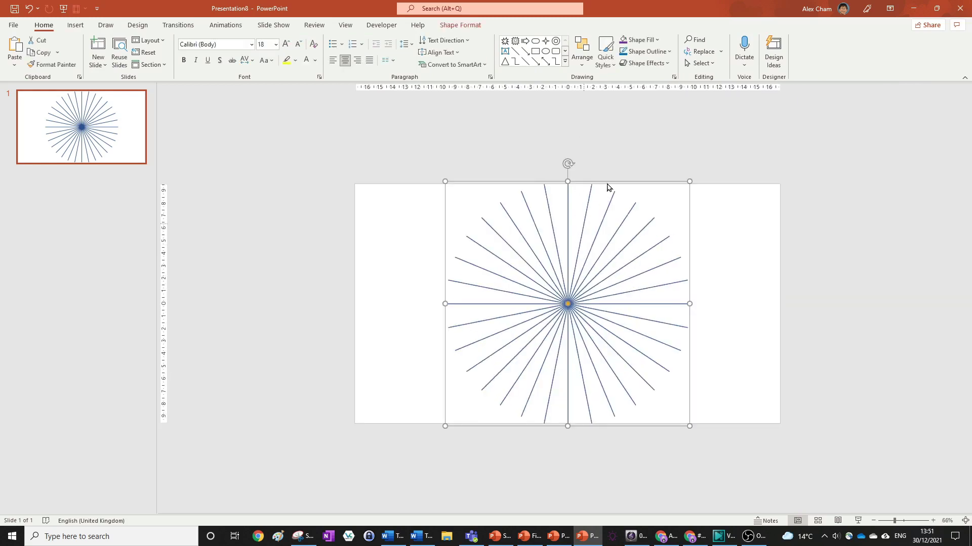
{"action": "left_click", "coordinate": [653, 211]}
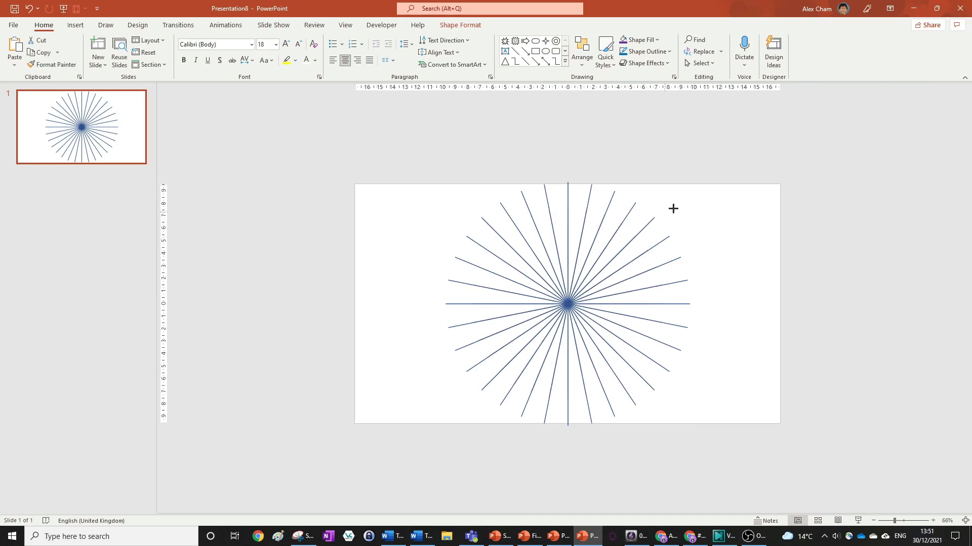
{"action": "key", "text": "ctrl+z"}
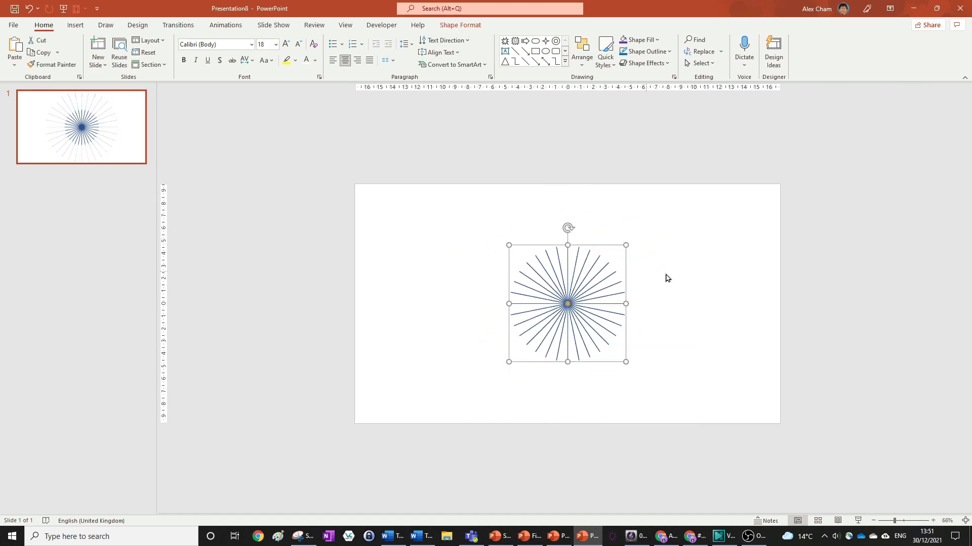
{"action": "left_click", "coordinate": [663, 298]}
{"action": "scroll", "coordinate": [624, 267], "scroll_direction": "up", "scroll_amount": 4, "text": "ctrl"}
{"action": "left_click", "coordinate": [624, 268]}
{"action": "left_click_drag", "start_coordinate": [654, 214], "coordinate": [677, 210]}
{"action": "left_click", "coordinate": [735, 219]}
Remove the ray burst's fill and set its outline to the standard Orange colour.
{"action": "left_click", "coordinate": [560, 254]}
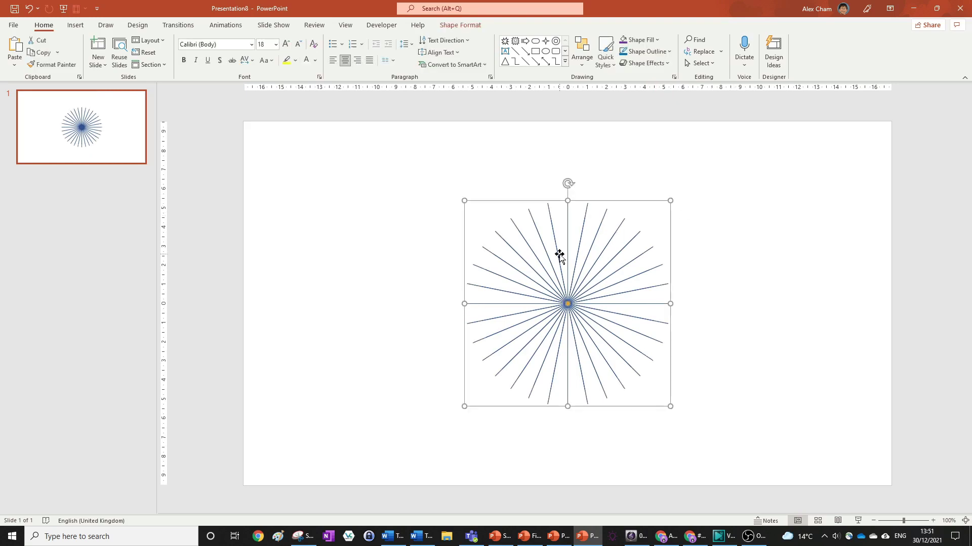
{"action": "left_click", "coordinate": [462, 26]}
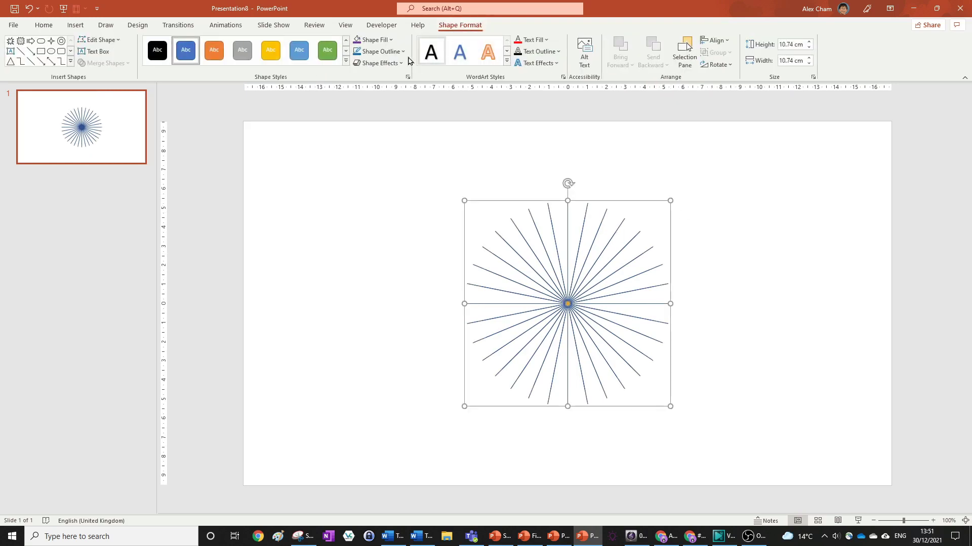
{"action": "left_click", "coordinate": [376, 43]}
{"action": "left_click", "coordinate": [398, 151]}
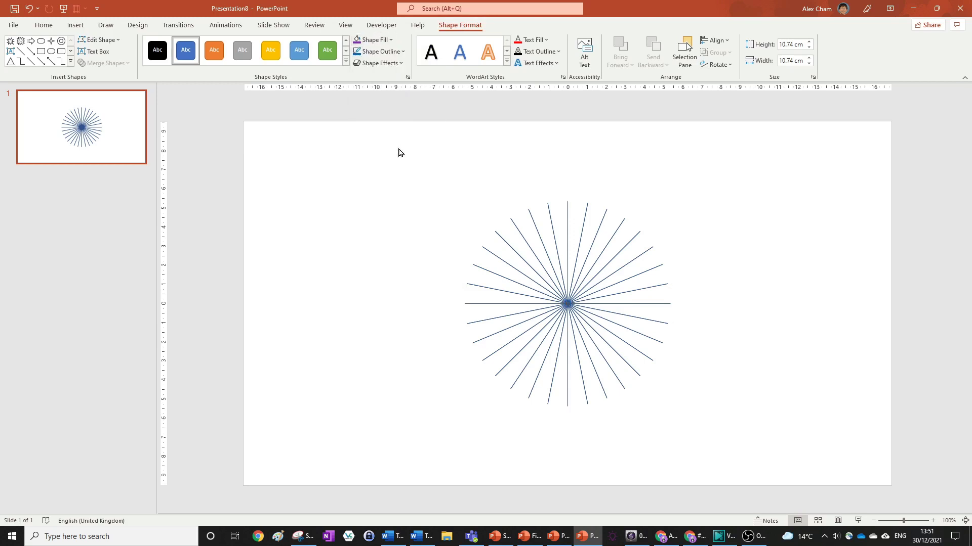
{"action": "left_click", "coordinate": [377, 51]}
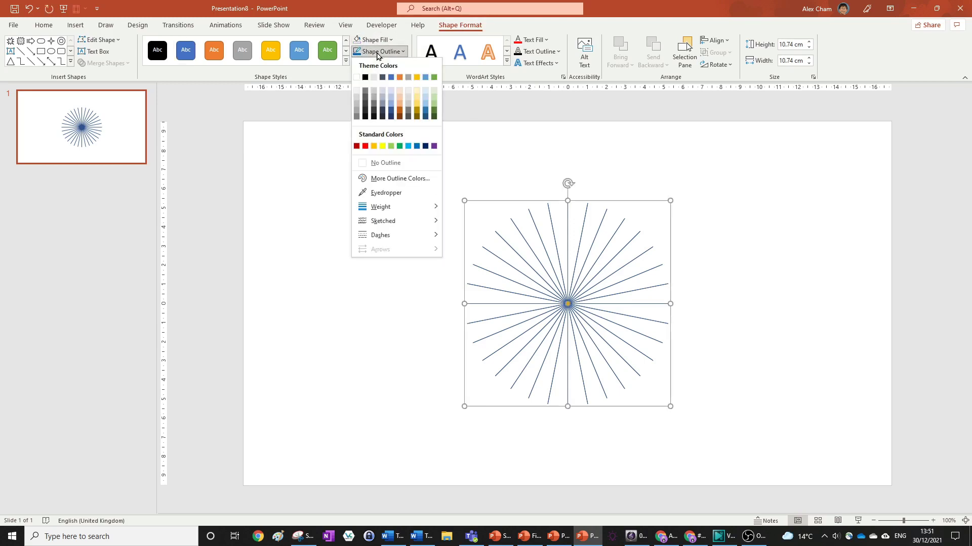
{"action": "left_click", "coordinate": [377, 149]}
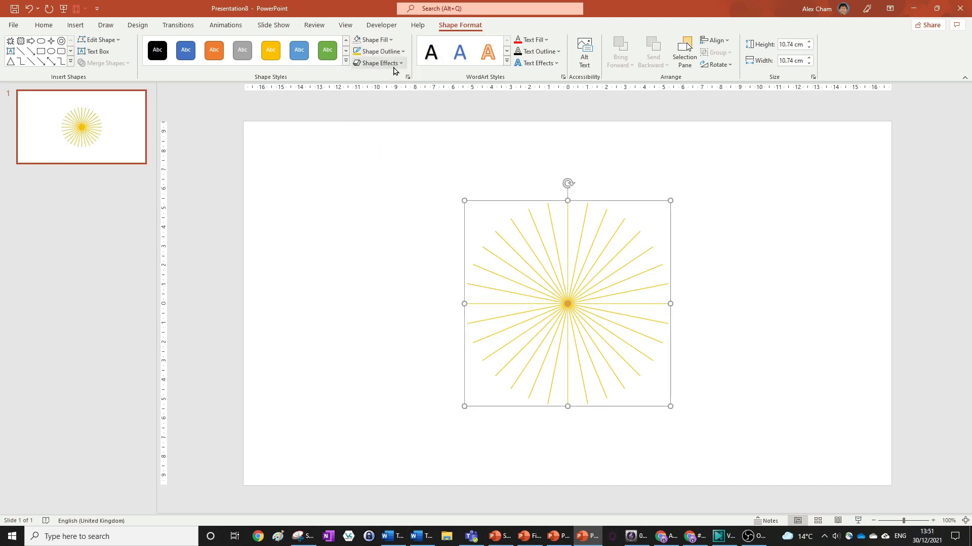
{"action": "left_click", "coordinate": [339, 187]}
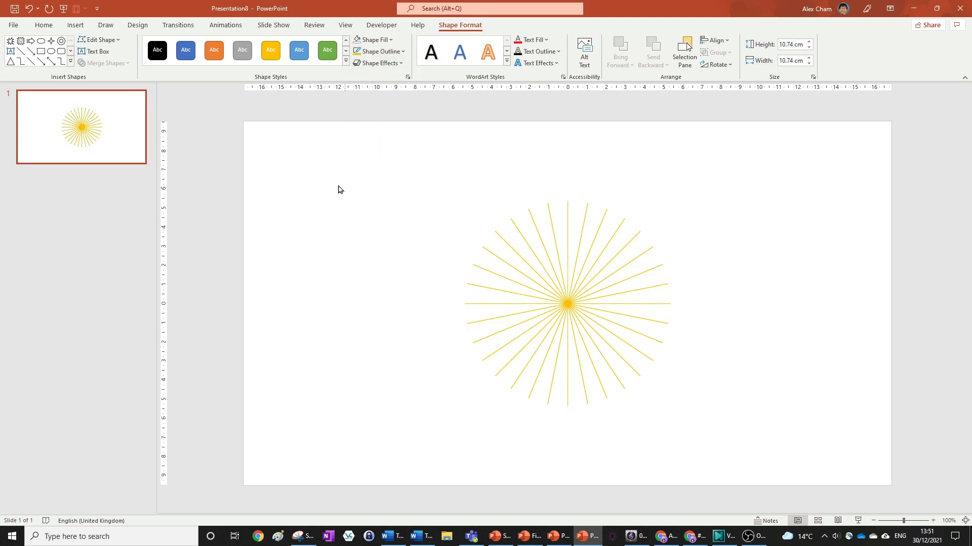
Set the ray burst's line width to 2 pt in its shape formatting options.
{"action": "left_click", "coordinate": [137, 25]}
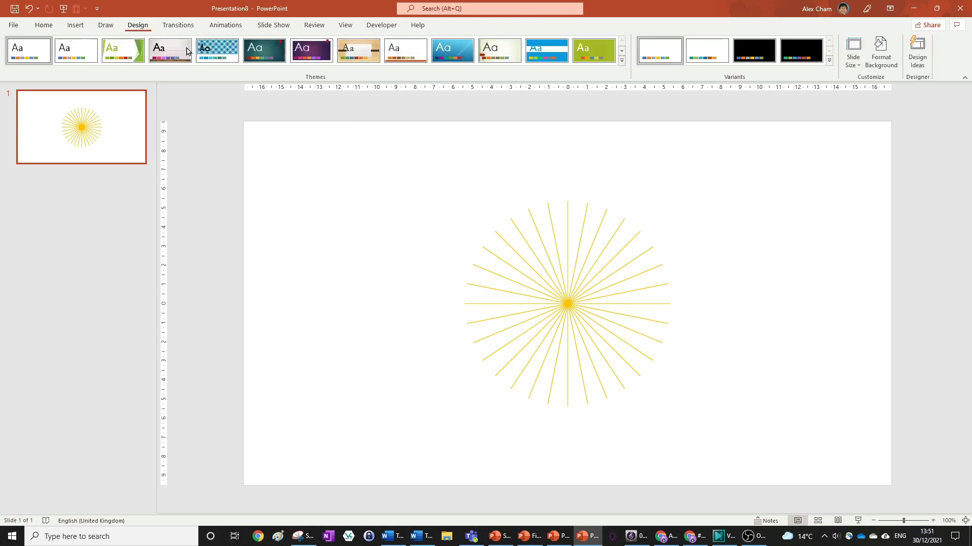
{"action": "left_click", "coordinate": [881, 56]}
{"action": "left_click", "coordinate": [490, 237]}
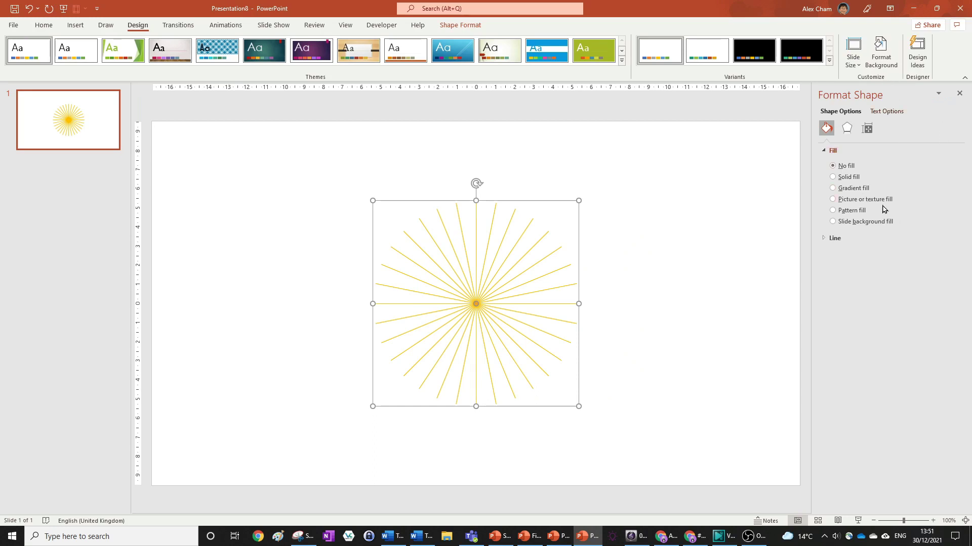
{"action": "left_click", "coordinate": [835, 238]}
{"action": "left_click", "coordinate": [950, 320]}
{"action": "left_click", "coordinate": [950, 320]}
{"action": "left_click", "coordinate": [950, 321]}
{"action": "left_click", "coordinate": [949, 321]}
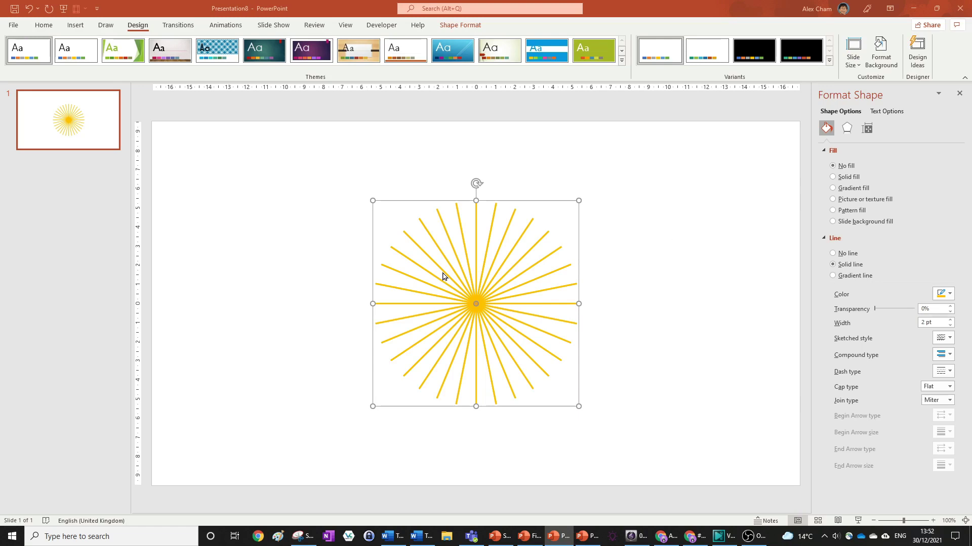
{"action": "left_click", "coordinate": [616, 259]}
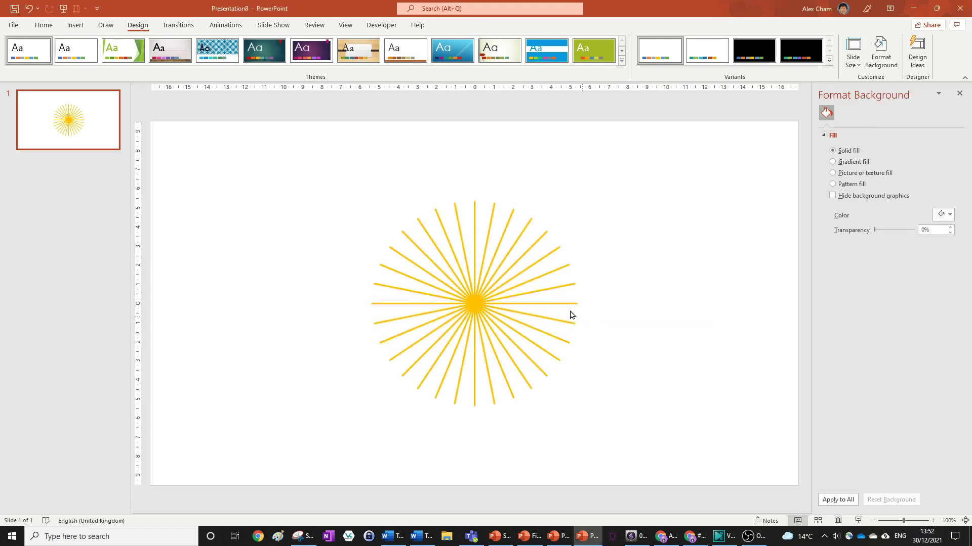
Apply the Basic Zoom entrance effect to the ray burst from the additional entrance effects.
{"action": "left_click", "coordinate": [504, 249]}
{"action": "scroll", "coordinate": [658, 306], "scroll_direction": "up", "scroll_amount": 5}
{"action": "scroll", "coordinate": [655, 306], "scroll_direction": "down", "scroll_amount": 5}
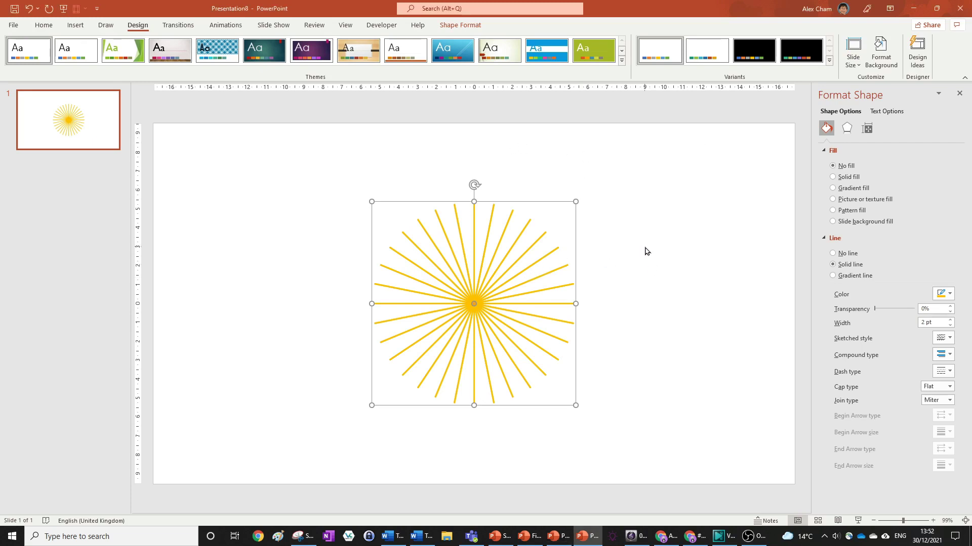
{"action": "left_click", "coordinate": [233, 25]}
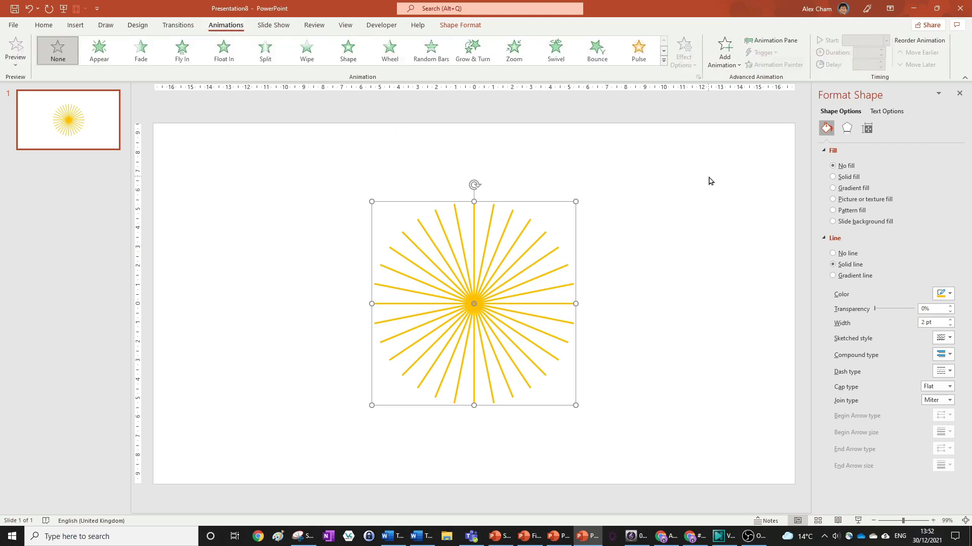
{"action": "left_click", "coordinate": [663, 60]}
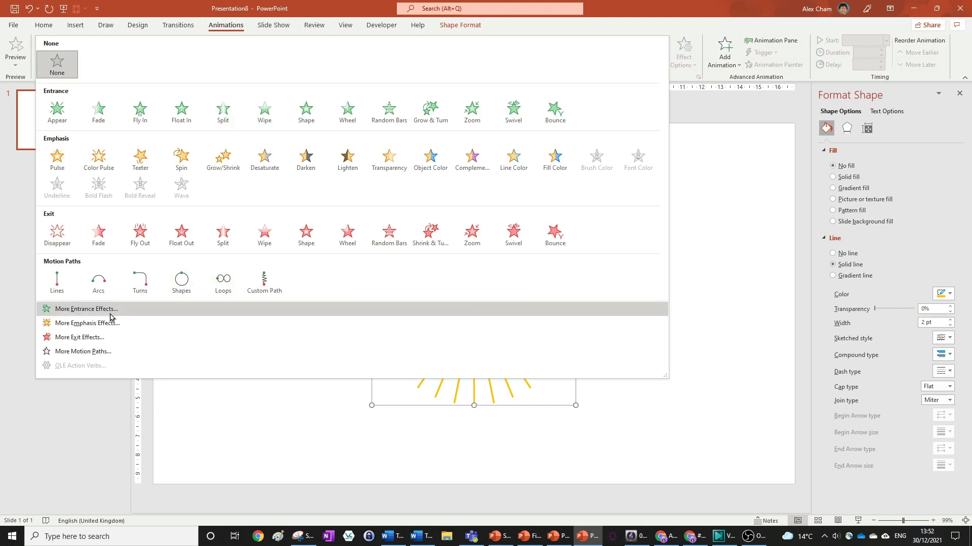
{"action": "left_click", "coordinate": [86, 309]}
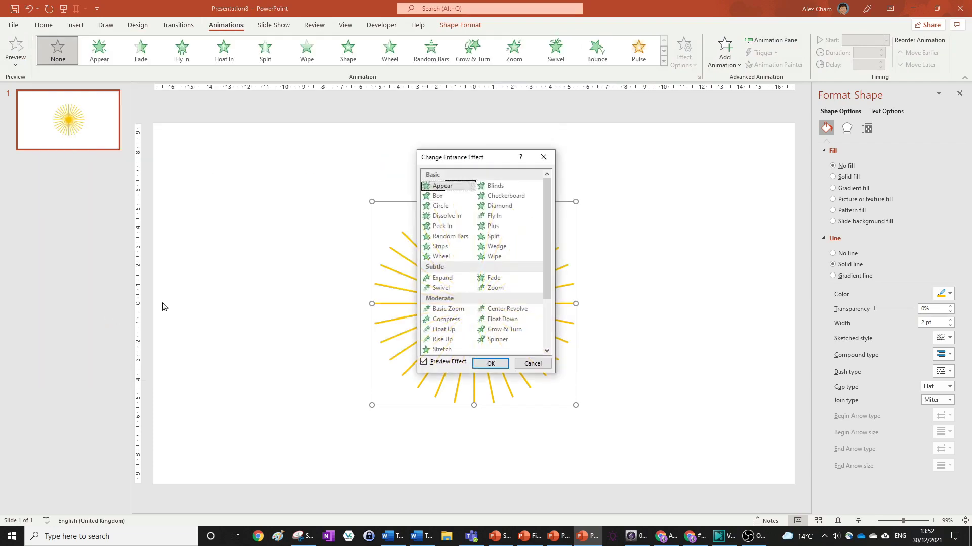
{"action": "left_click_drag", "start_coordinate": [479, 160], "coordinate": [592, 144]}
{"action": "left_click", "coordinate": [567, 292]}
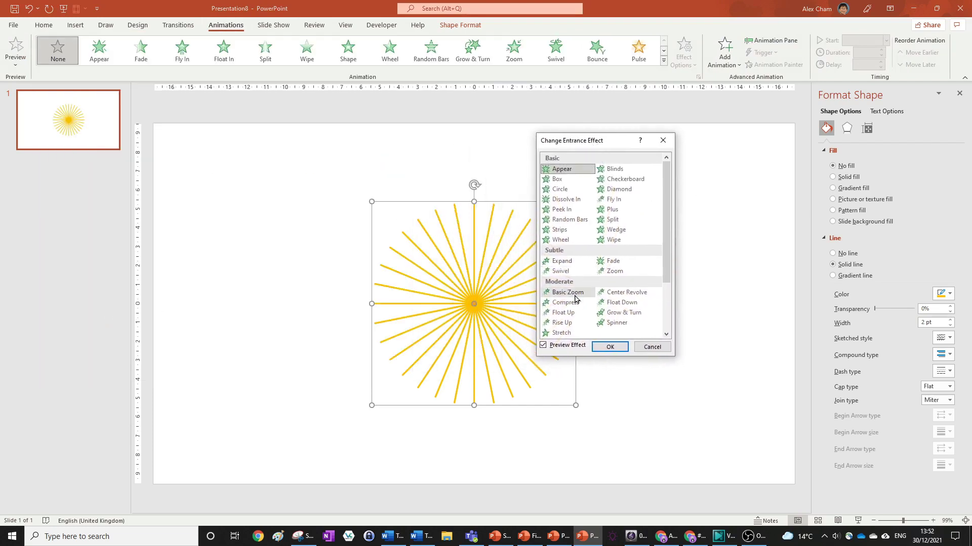
{"action": "left_click", "coordinate": [616, 347]}
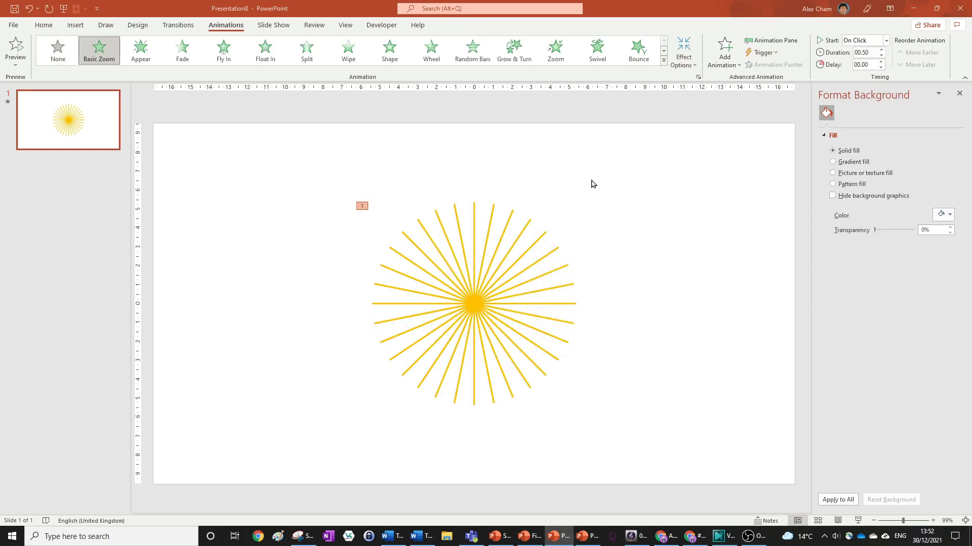
Try the Zoom entrance effect on the ray burst in place of Basic Zoom, and undo it.
{"action": "left_click", "coordinate": [556, 55]}
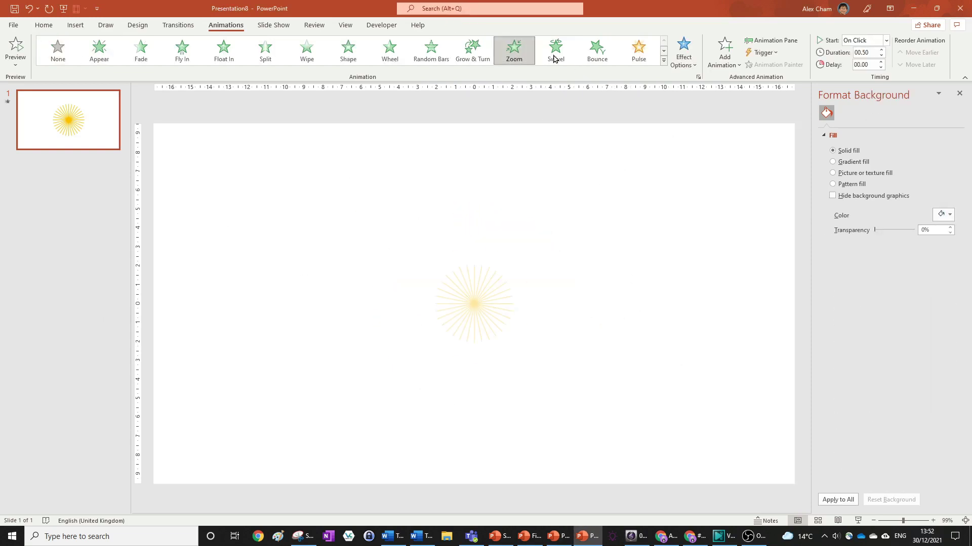
{"action": "key", "text": "ctrl+z"}
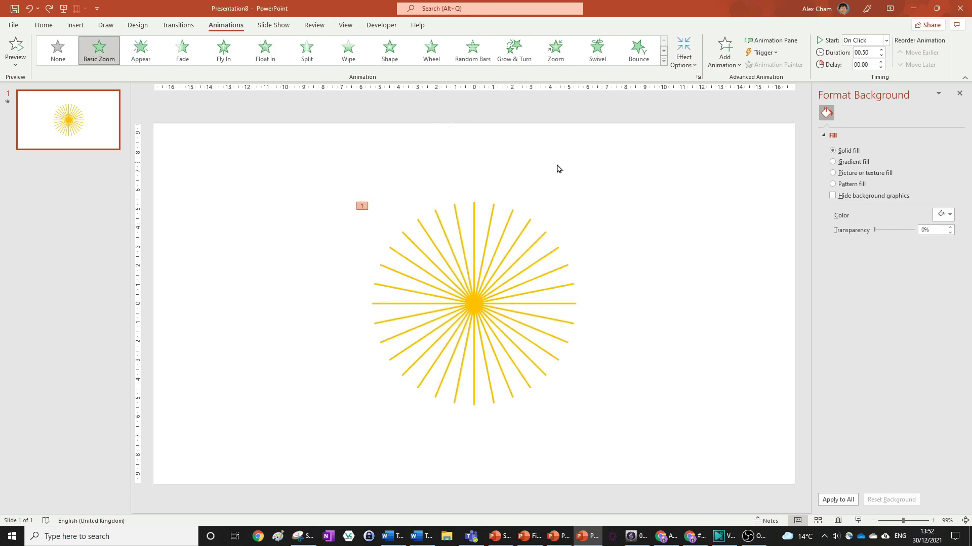
{"action": "left_click", "coordinate": [533, 168]}
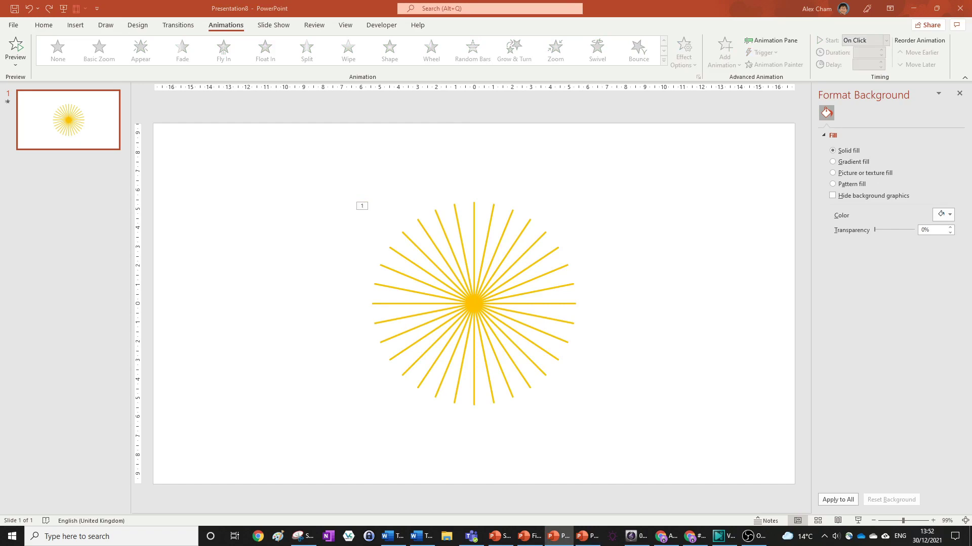
Add a Grow/Shrink emphasis animation to the ray burst in addition to its entrance effect.
{"action": "left_click", "coordinate": [508, 219]}
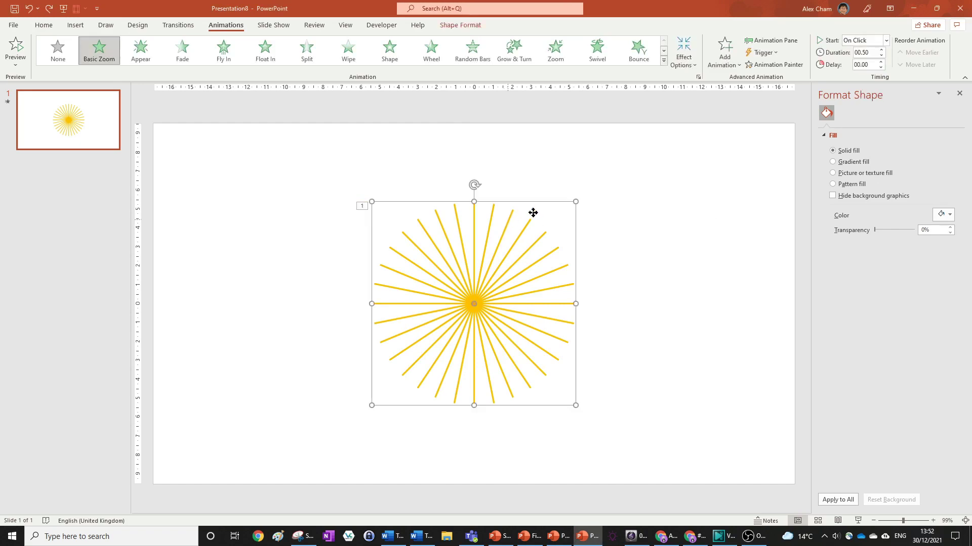
{"action": "left_click", "coordinate": [663, 60]}
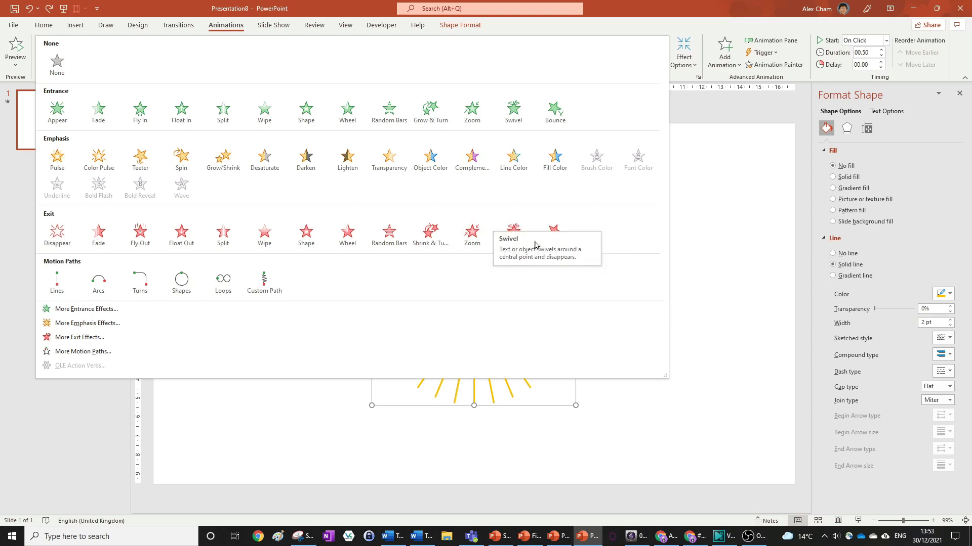
{"action": "left_click", "coordinate": [717, 137]}
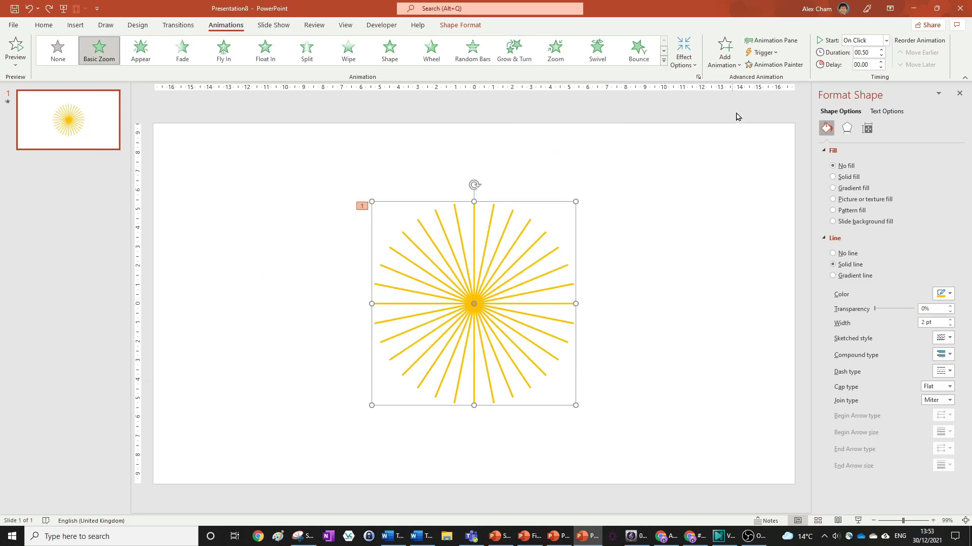
{"action": "left_click", "coordinate": [726, 45]}
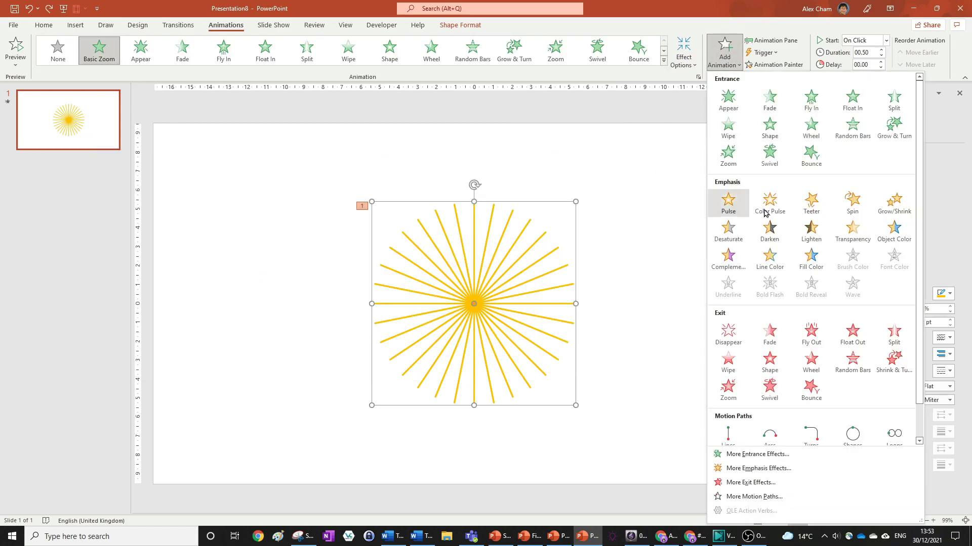
{"action": "left_click", "coordinate": [901, 204]}
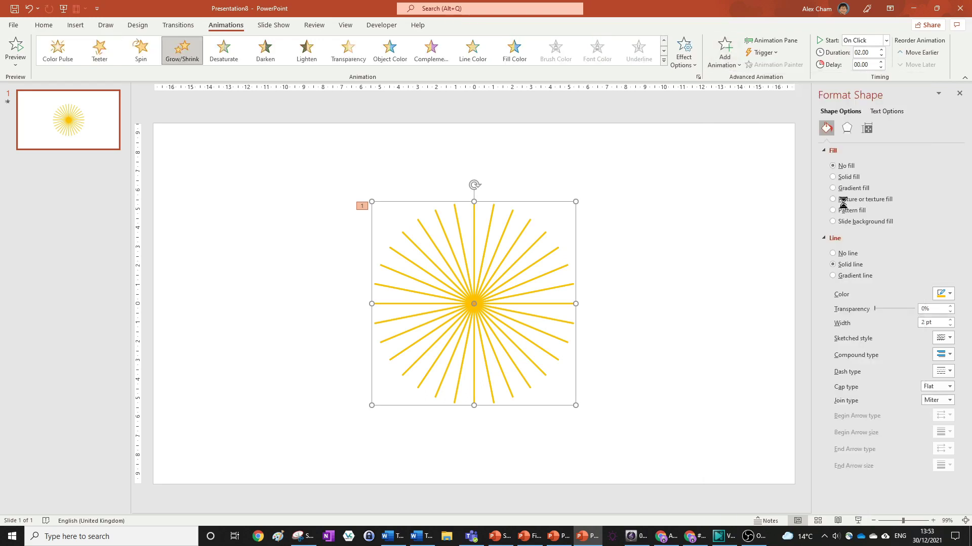
Set the ray burst's Grow/Shrink effect to a custom size of 130% with a 2-second smooth end.
{"action": "left_click", "coordinate": [786, 197]}
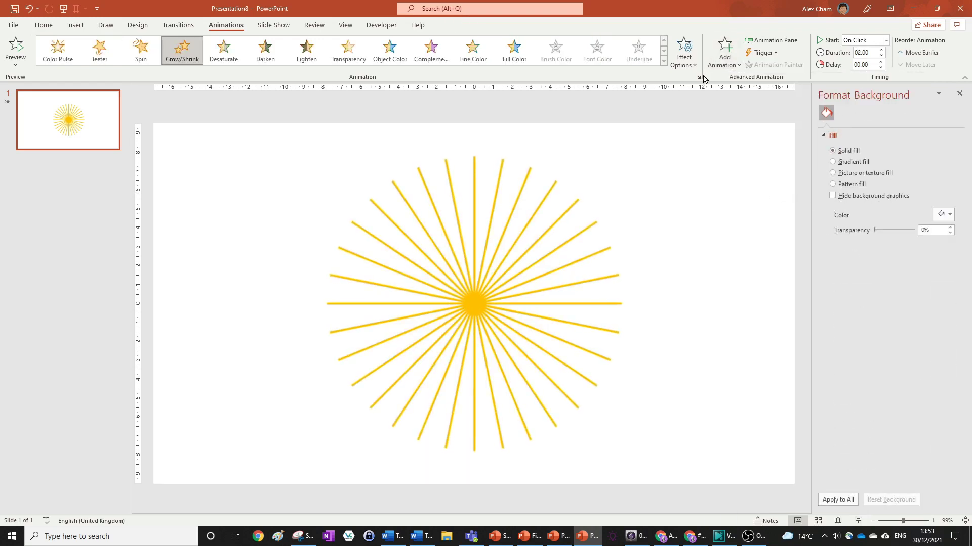
{"action": "left_click", "coordinate": [770, 41]}
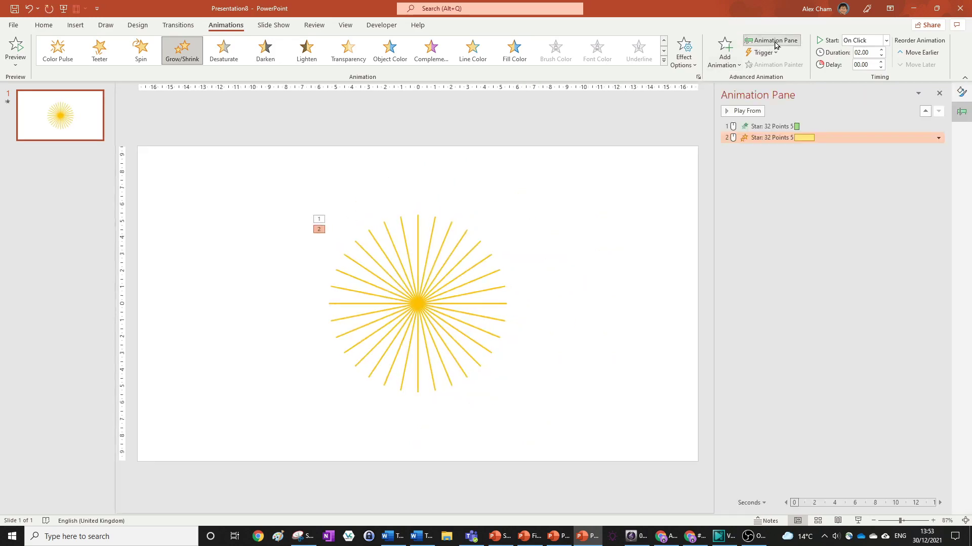
{"action": "double_click", "coordinate": [776, 137]}
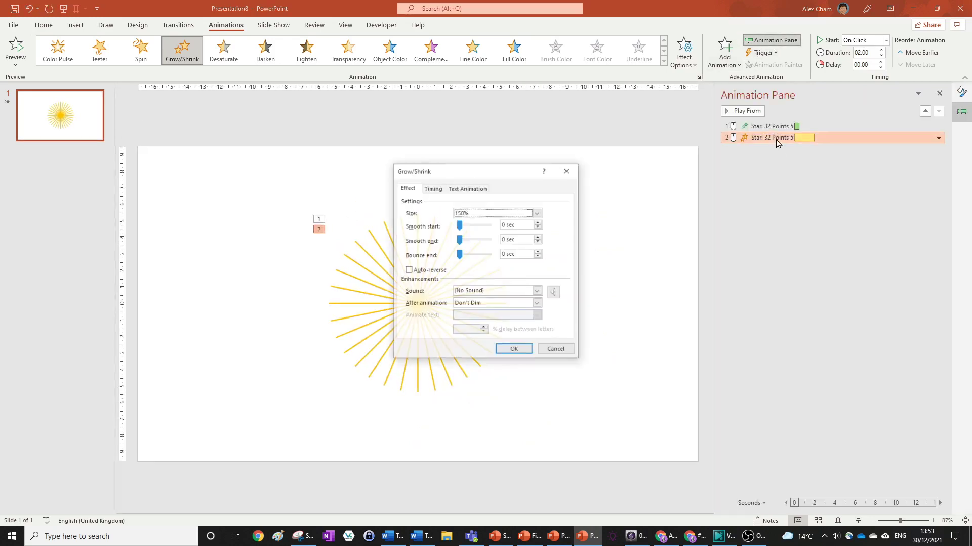
{"action": "left_click", "coordinate": [526, 216]}
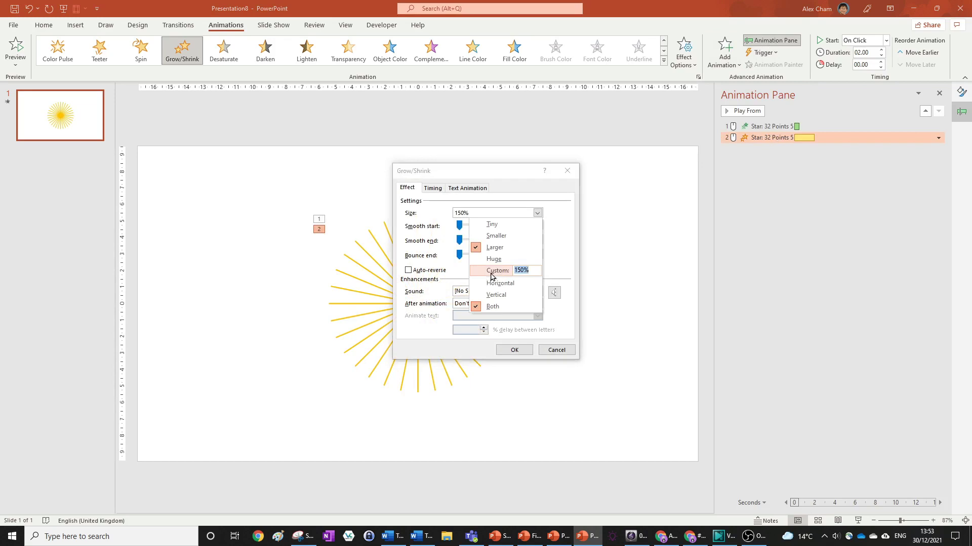
{"action": "type", "text": "130"}
{"action": "key", "text": "Return"}
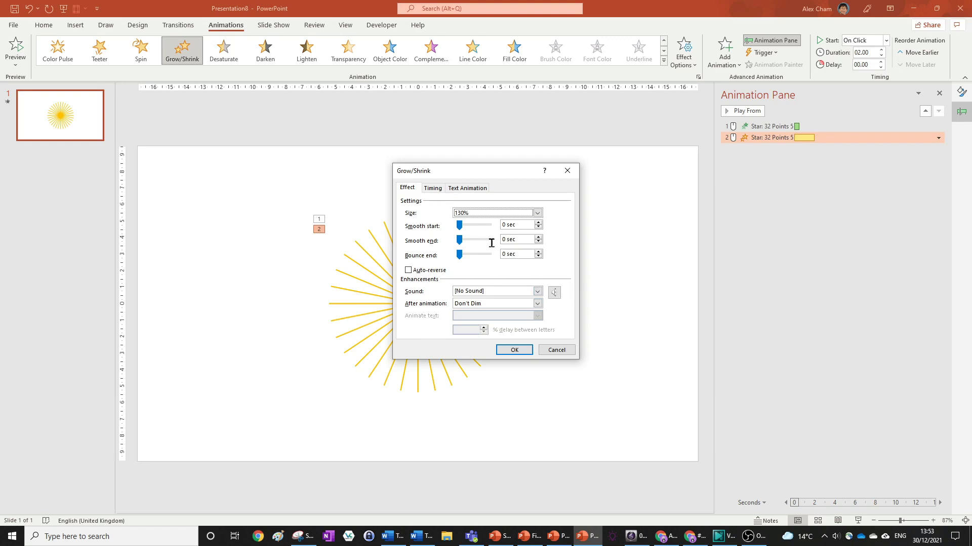
{"action": "left_click", "coordinate": [459, 240]}
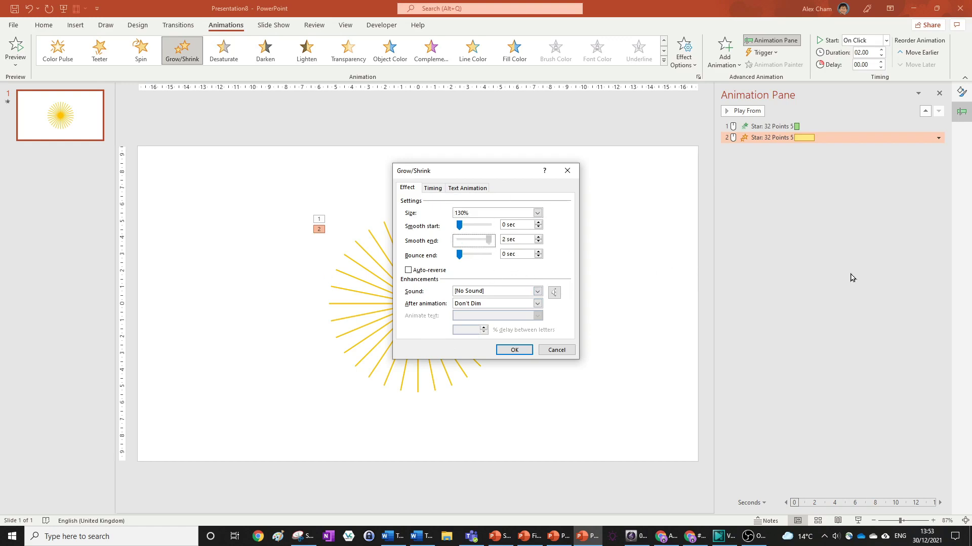
{"action": "left_click", "coordinate": [514, 350]}
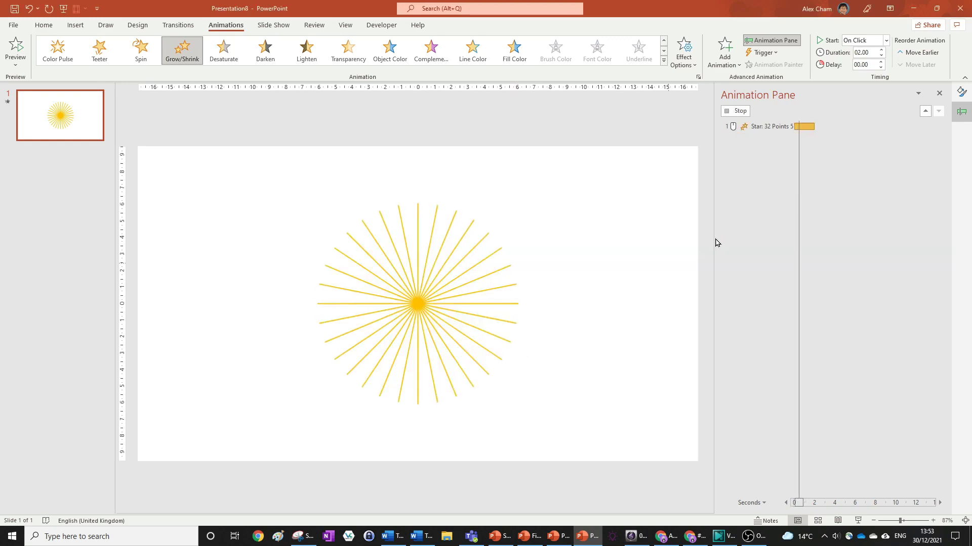
Set the Grow/Shrink animation's duration to 0.50 seconds.
{"action": "left_click", "coordinate": [882, 58]}
{"action": "left_click", "coordinate": [881, 58]}
{"action": "left_click", "coordinate": [882, 59]}
{"action": "left_click", "coordinate": [882, 52]}
{"action": "left_click", "coordinate": [882, 51]}
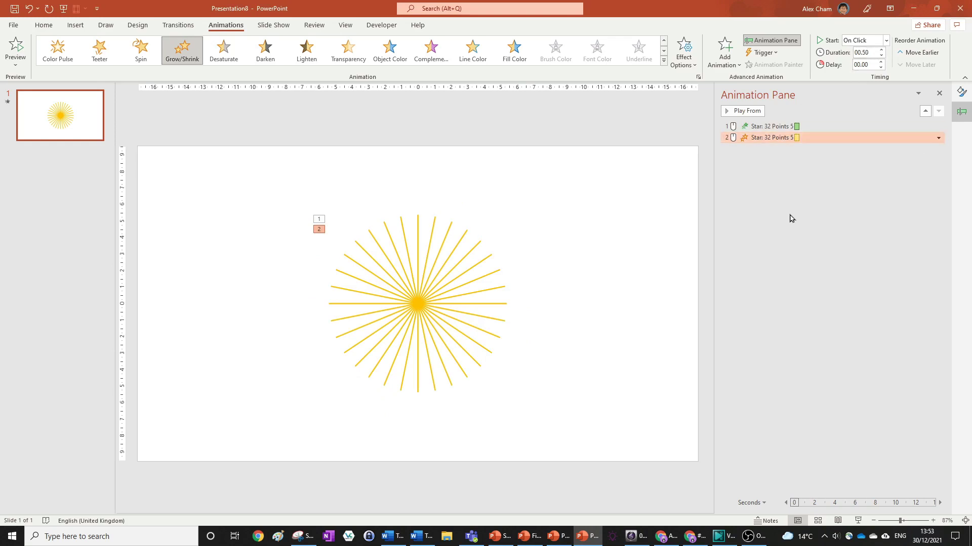
Make the ray burst's Grow/Shrink animation start With Previous.
{"action": "left_click", "coordinate": [793, 180]}
{"action": "left_click", "coordinate": [860, 136]}
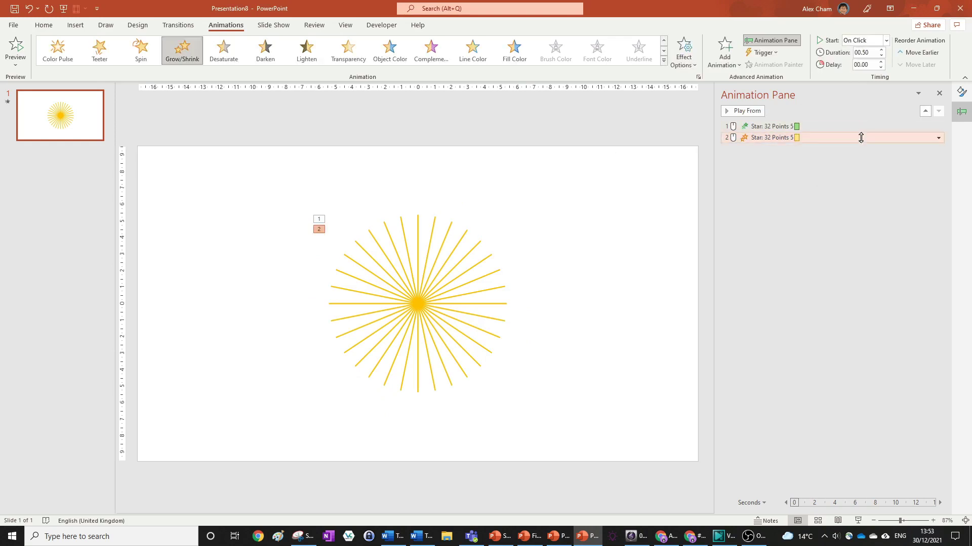
{"action": "left_click", "coordinate": [938, 138]}
{"action": "left_click", "coordinate": [906, 160]}
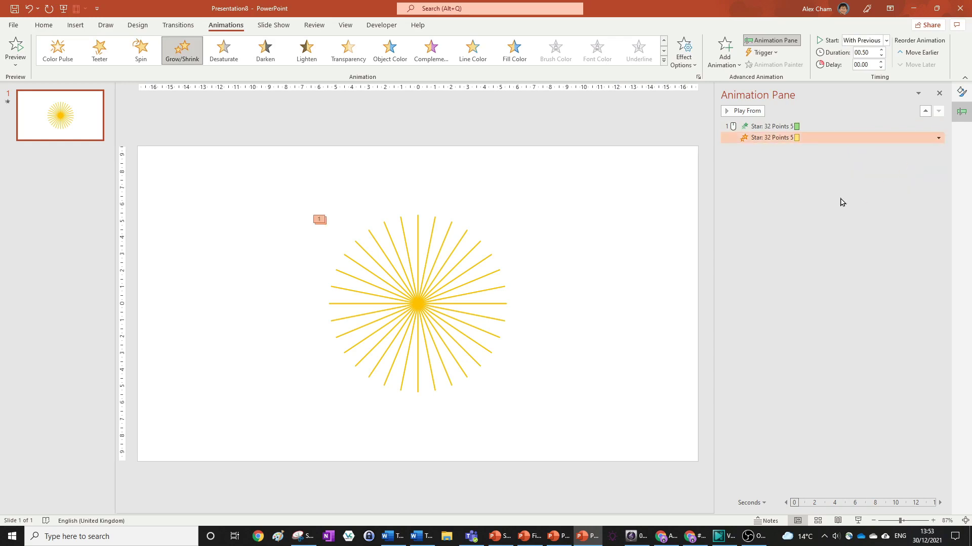
{"action": "left_click", "coordinate": [881, 62]}
{"action": "left_click", "coordinate": [881, 62]}
{"action": "left_click", "coordinate": [880, 68]}
Add a Dissolve Out exit animation to the ray burst and make it start With Previous.
{"action": "left_click", "coordinate": [423, 257]}
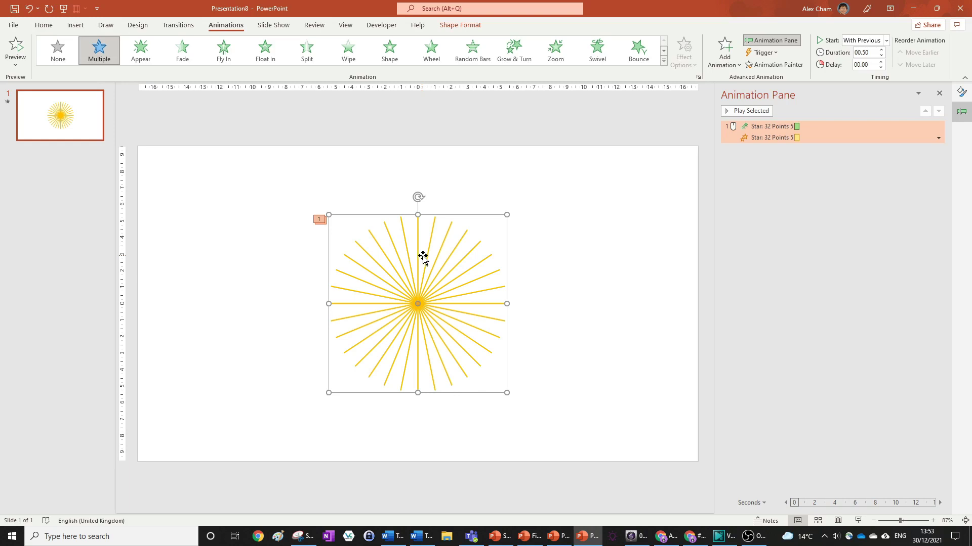
{"action": "left_click", "coordinate": [729, 53]}
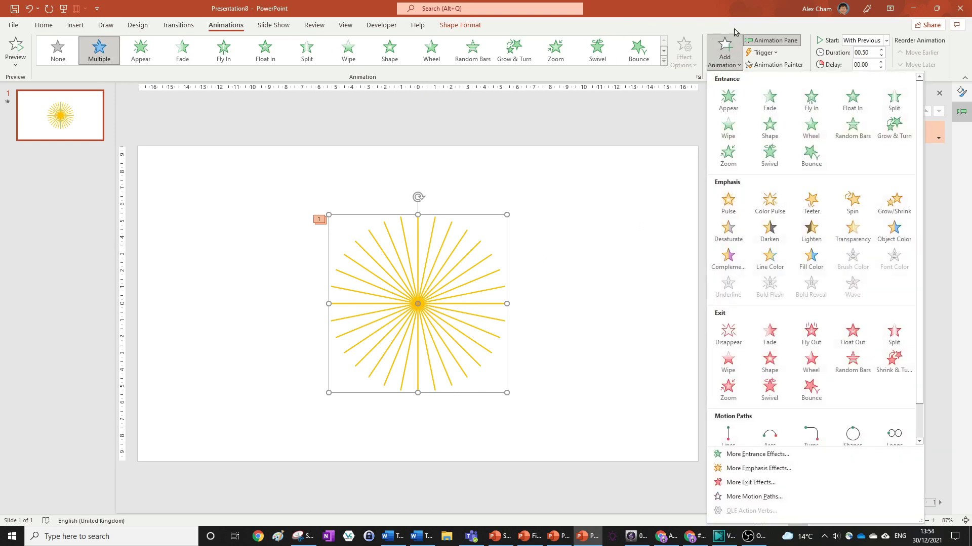
{"action": "left_click", "coordinate": [745, 483]}
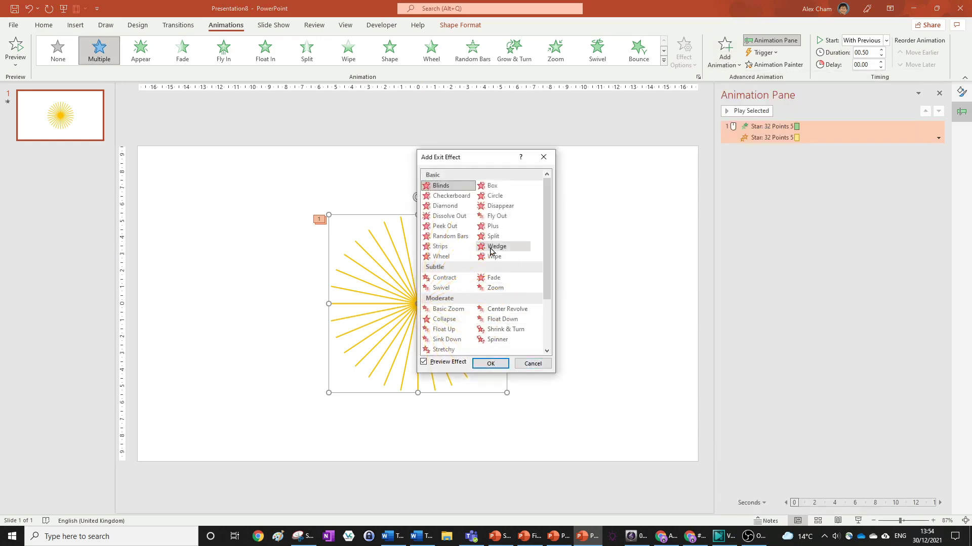
{"action": "left_click", "coordinate": [457, 218]}
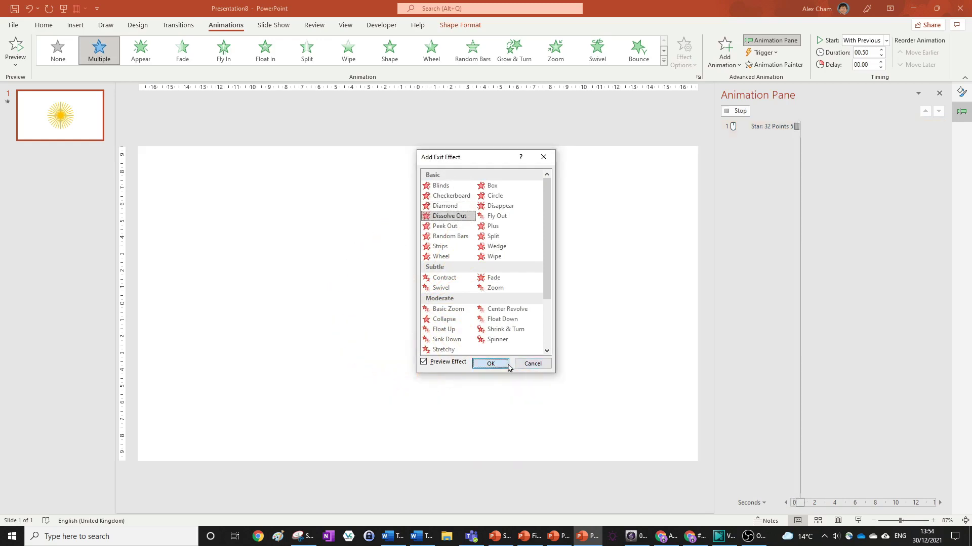
{"action": "left_click", "coordinate": [506, 365]}
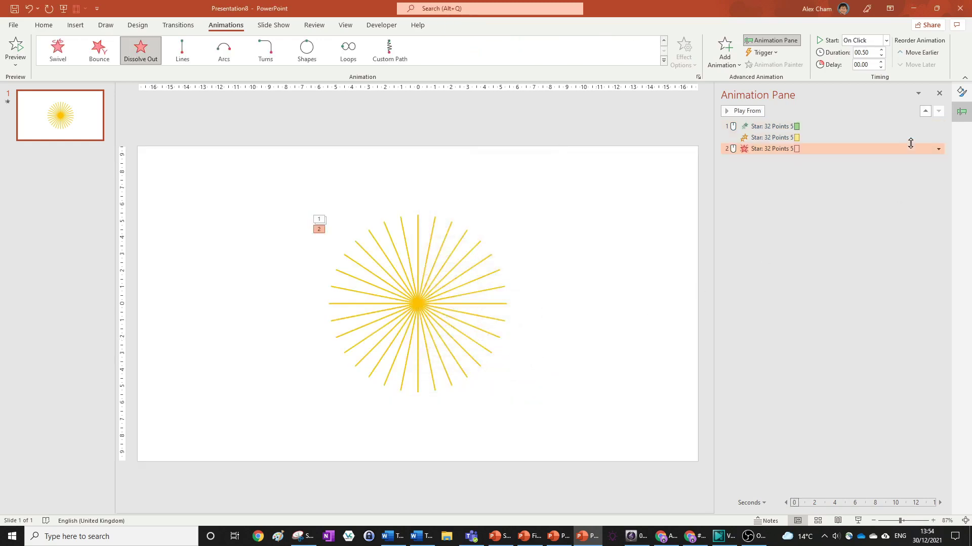
{"action": "left_click", "coordinate": [938, 149]}
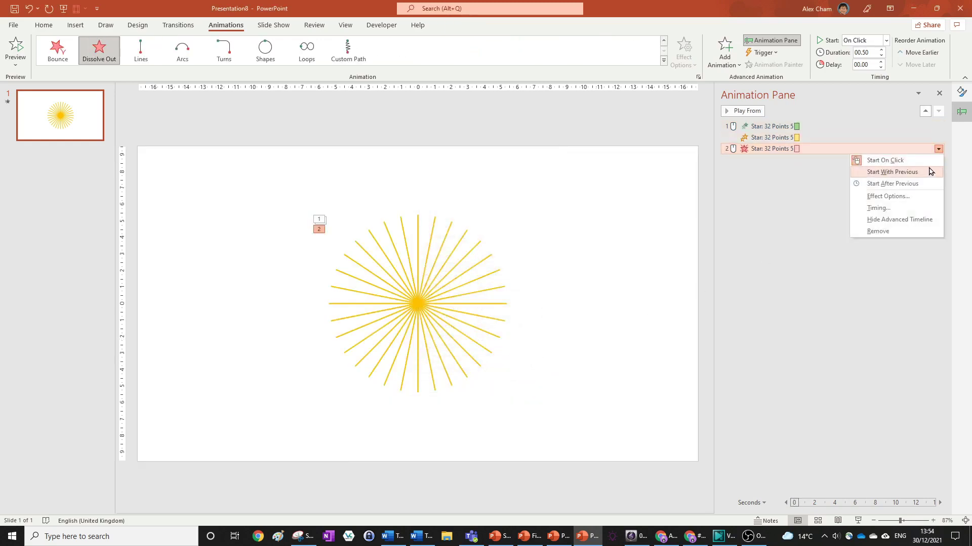
{"action": "left_click", "coordinate": [933, 168]}
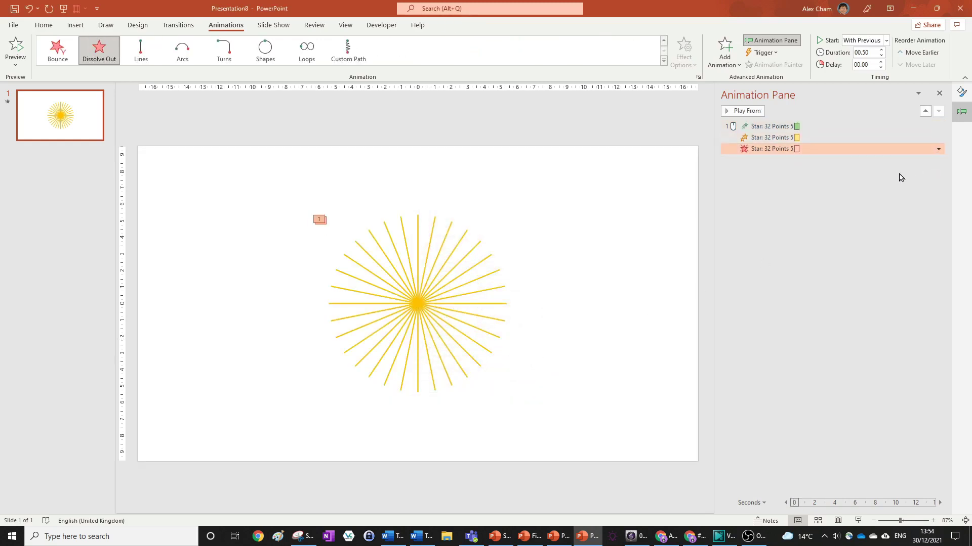
Preview all the slide's animations together from the list of animations.
{"action": "left_click", "coordinate": [560, 128]}
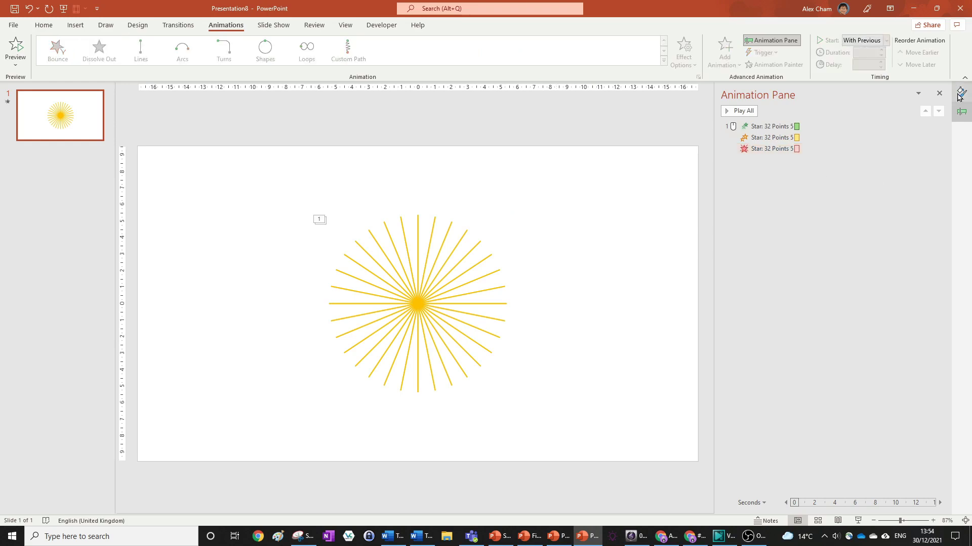
{"action": "left_click", "coordinate": [939, 94]}
{"action": "left_click", "coordinate": [961, 92]}
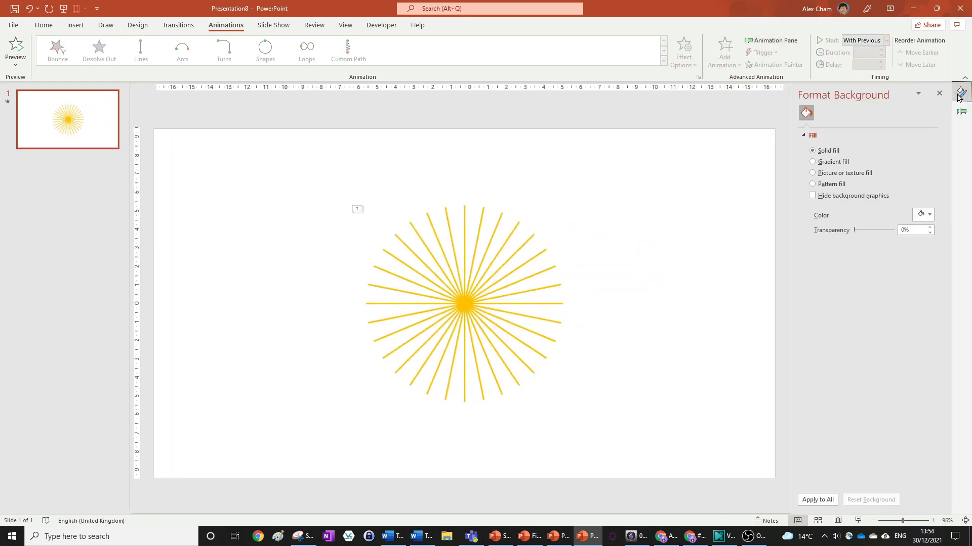
{"action": "left_click", "coordinate": [961, 113]}
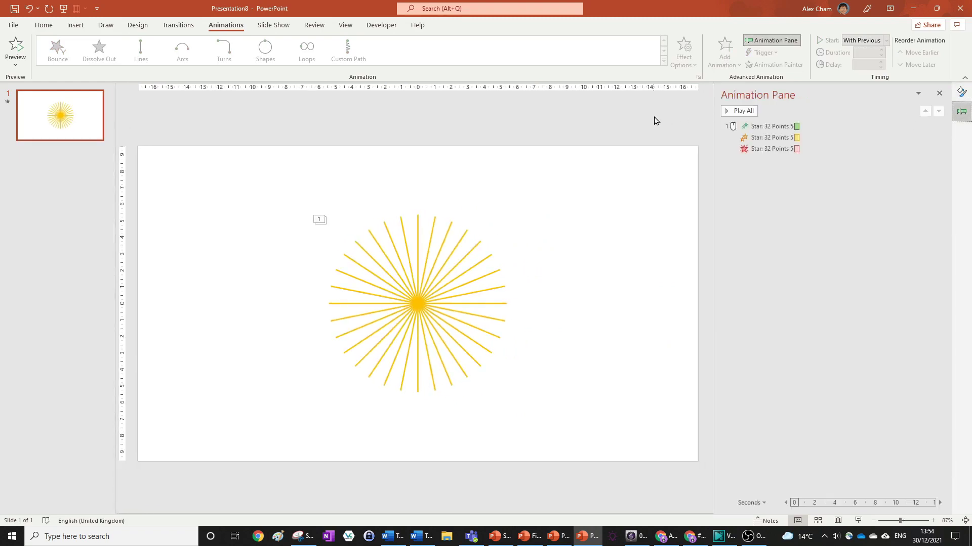
{"action": "left_click", "coordinate": [738, 111]}
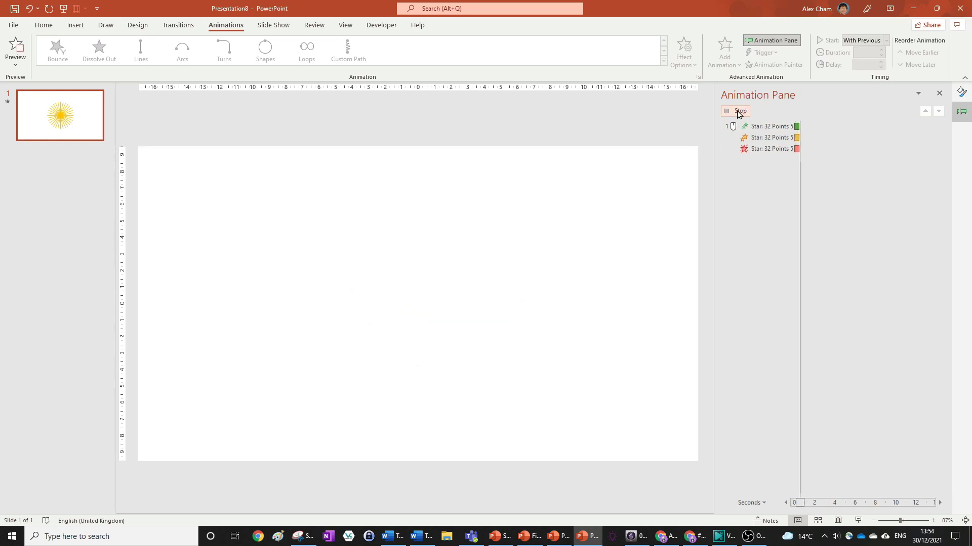
Set a 0.50-second delay on both the Grow/Shrink and Dissolve Out animations.
{"action": "left_click", "coordinate": [844, 137]}
{"action": "left_click", "coordinate": [840, 147], "text": "shift"}
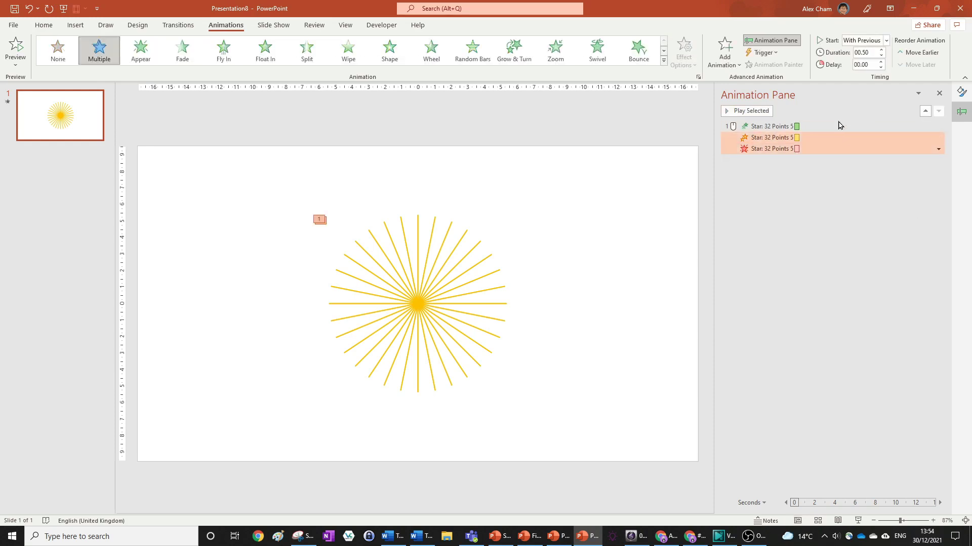
{"action": "left_click", "coordinate": [881, 62]}
{"action": "left_click", "coordinate": [881, 63]}
Set the Dissolve Out animation's delay to 1.00 second and duration to 0.25 seconds, and preview the whole sequence.
{"action": "left_click", "coordinate": [835, 148]}
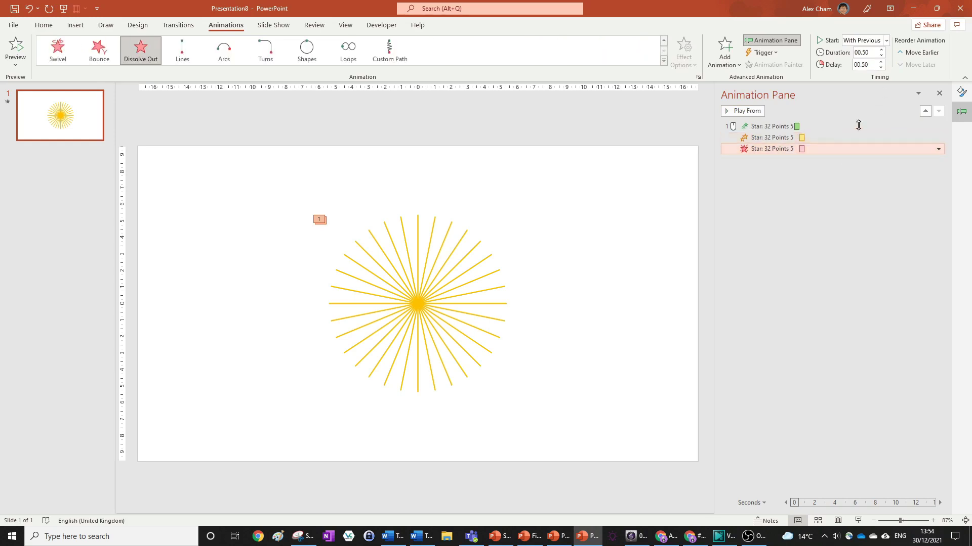
{"action": "left_click", "coordinate": [881, 62]}
{"action": "left_click", "coordinate": [881, 62]}
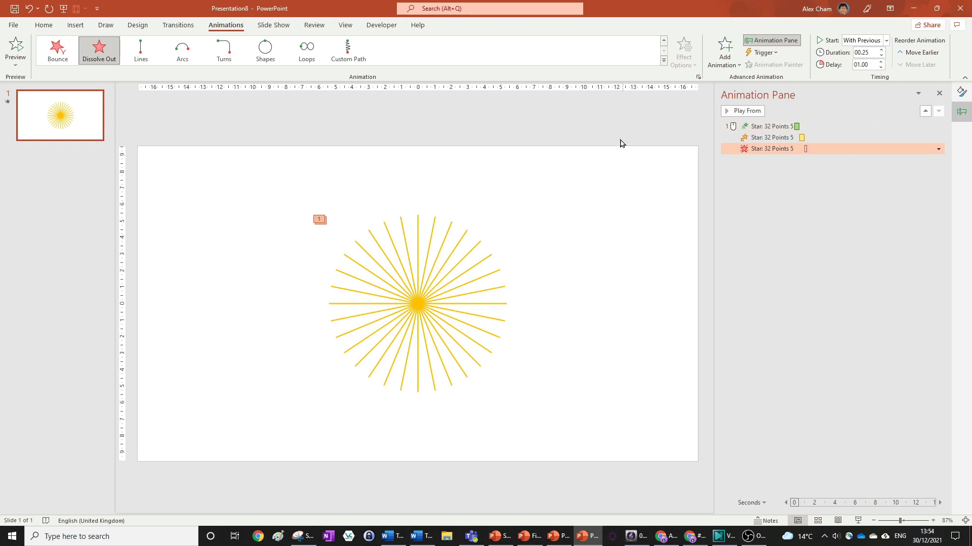
{"action": "left_click", "coordinate": [581, 122]}
{"action": "left_click", "coordinate": [743, 114]}
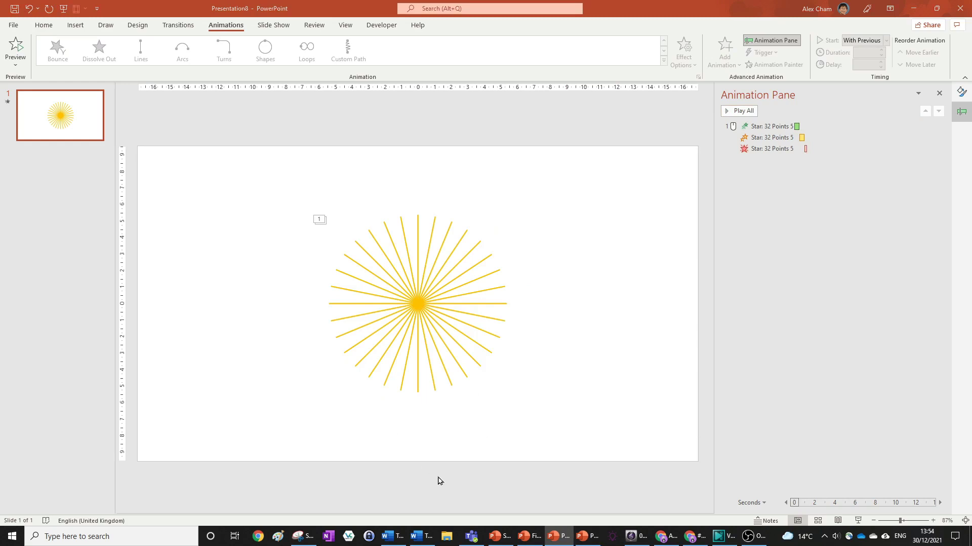
Draw a straight vertical line from the ray burst's centre down past its lowest ray.
{"action": "scroll", "coordinate": [557, 360], "scroll_direction": "up", "scroll_amount": 4}
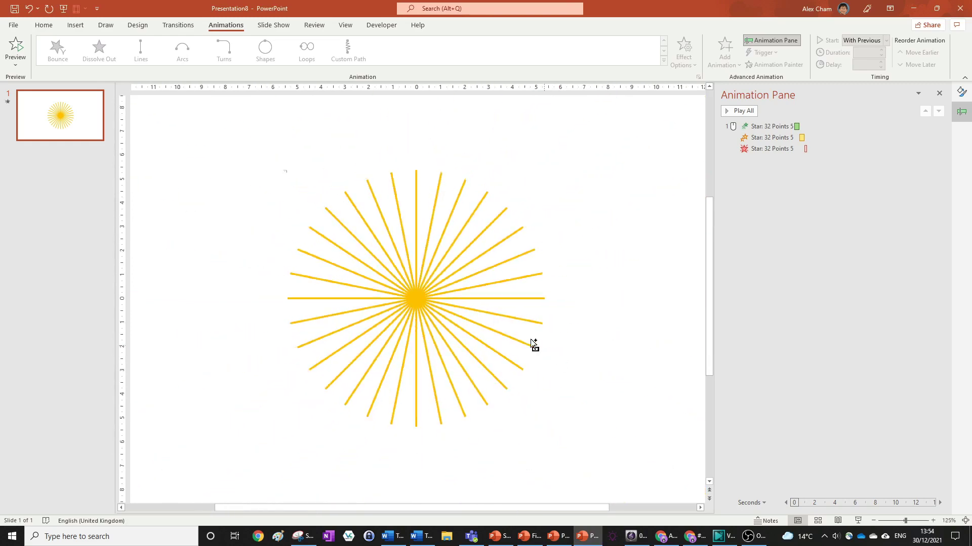
{"action": "left_click", "coordinate": [43, 24]}
{"action": "left_click", "coordinate": [514, 51]}
{"action": "left_click_drag", "start_coordinate": [415, 301], "coordinate": [416, 476]}
{"action": "scroll", "coordinate": [548, 364], "scroll_direction": "down", "scroll_amount": 1}
Extend the vertical line's lower end to the slide's bottom edge, for a height of about 9.53 cm.
{"action": "left_click", "coordinate": [475, 258]}
{"action": "left_click", "coordinate": [715, 40]}
{"action": "left_click", "coordinate": [715, 40]}
{"action": "left_click", "coordinate": [715, 40]}
{"action": "left_click", "coordinate": [541, 260]}
{"action": "left_click", "coordinate": [473, 365]}
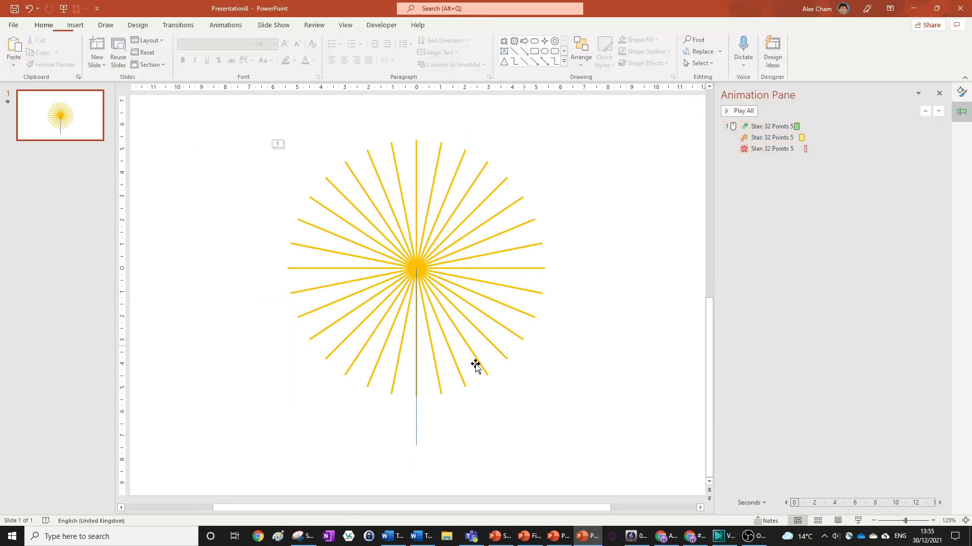
{"action": "left_click", "coordinate": [416, 405]}
{"action": "left_click_drag", "start_coordinate": [415, 446], "coordinate": [428, 499]}
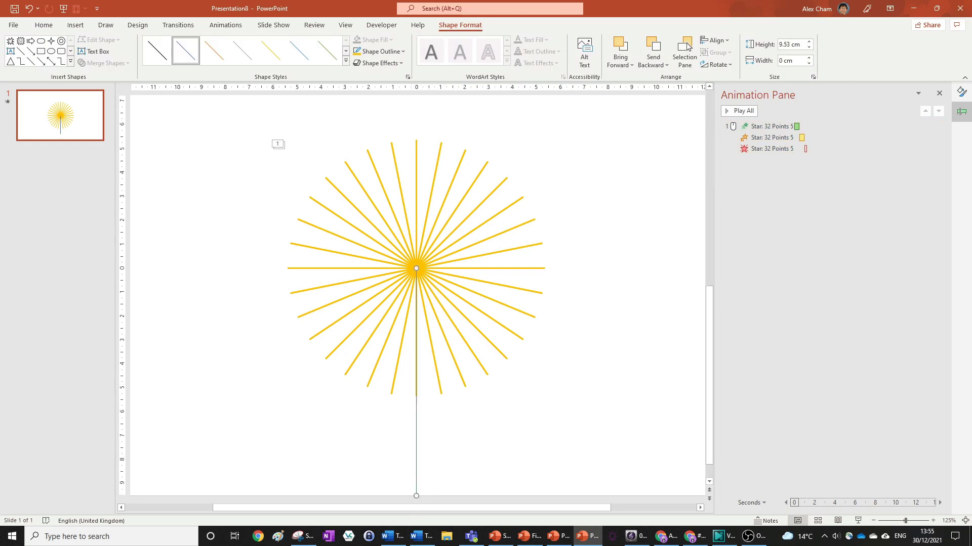
Switch the vertical line to a gradient line and clear the middle gradient stops, leaving one at 0% and one at 100%.
{"action": "left_click", "coordinate": [962, 92]}
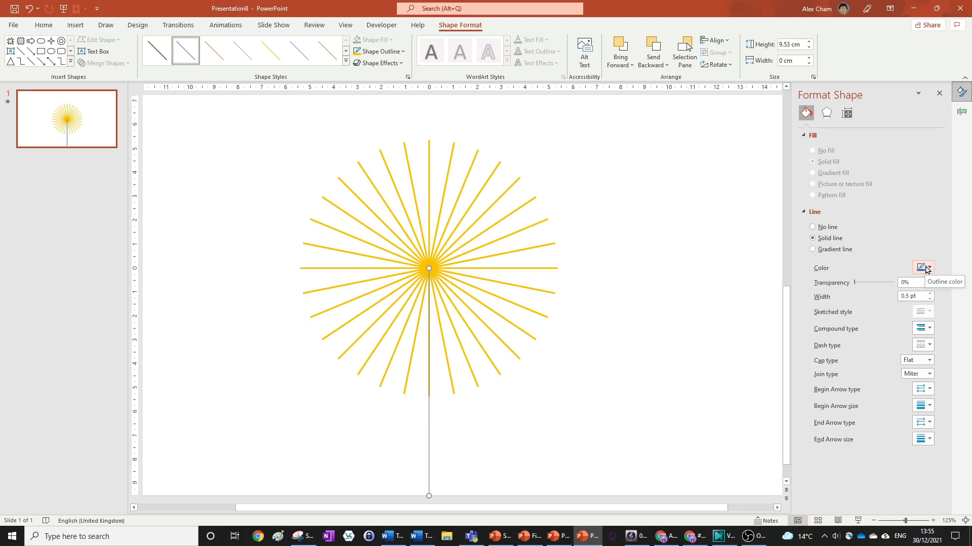
{"action": "left_click", "coordinate": [844, 253]}
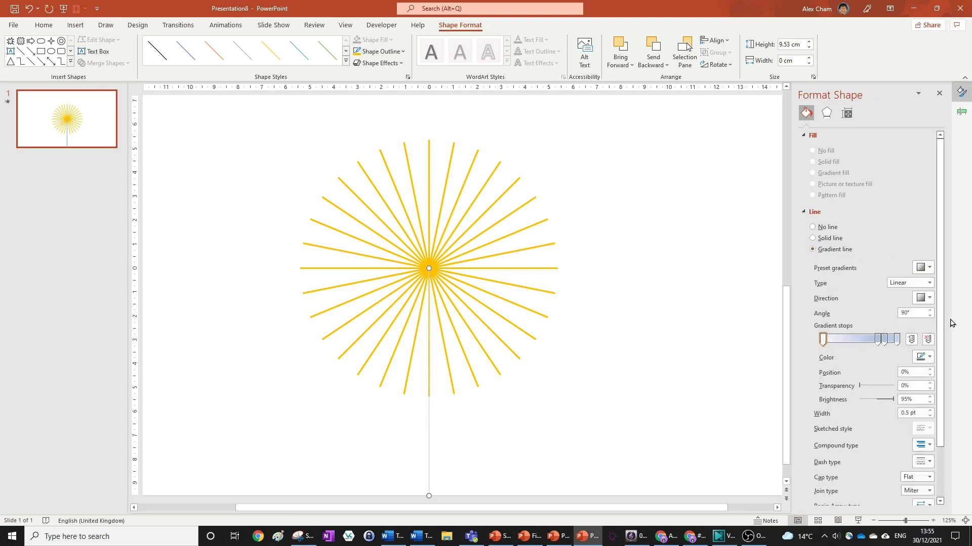
{"action": "left_click", "coordinate": [879, 340]}
{"action": "left_click_drag", "start_coordinate": [880, 344], "coordinate": [896, 342]}
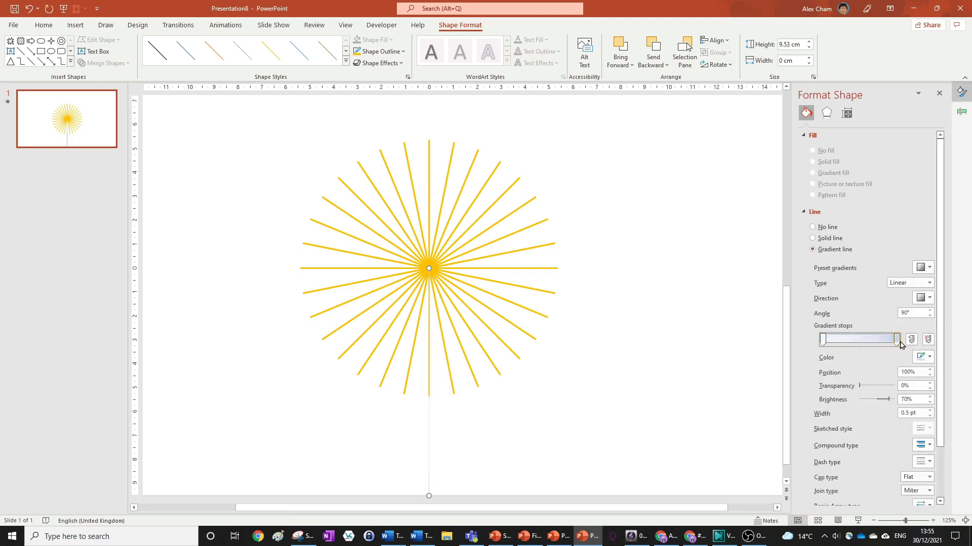
Colour the vertical line's 100% gradient stop standard red and its 0% stop standard orange-gold.
{"action": "left_click", "coordinate": [924, 357]}
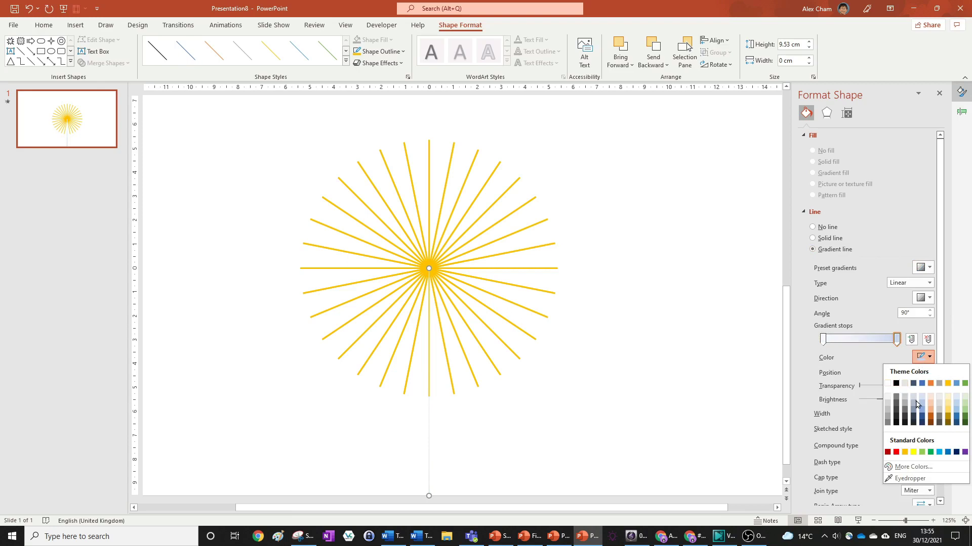
{"action": "left_click", "coordinate": [896, 452]}
{"action": "left_click", "coordinate": [823, 339]}
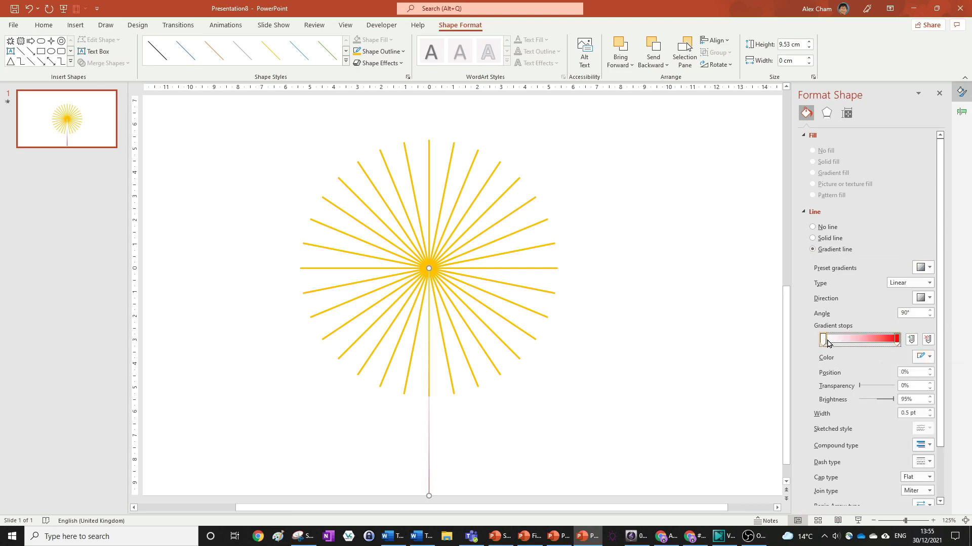
{"action": "left_click", "coordinate": [924, 357]}
{"action": "left_click", "coordinate": [904, 452]}
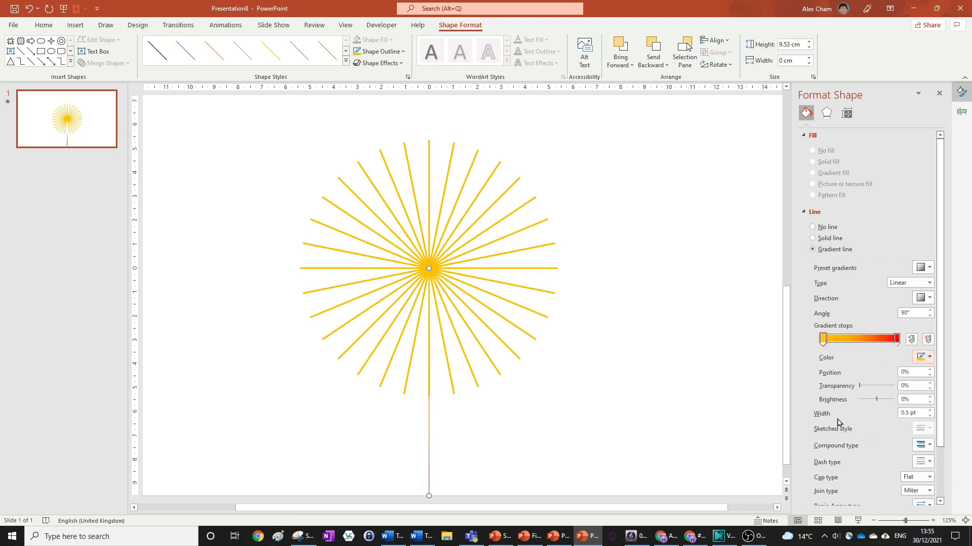
{"action": "scroll", "coordinate": [561, 354], "scroll_direction": "down", "scroll_amount": 1}
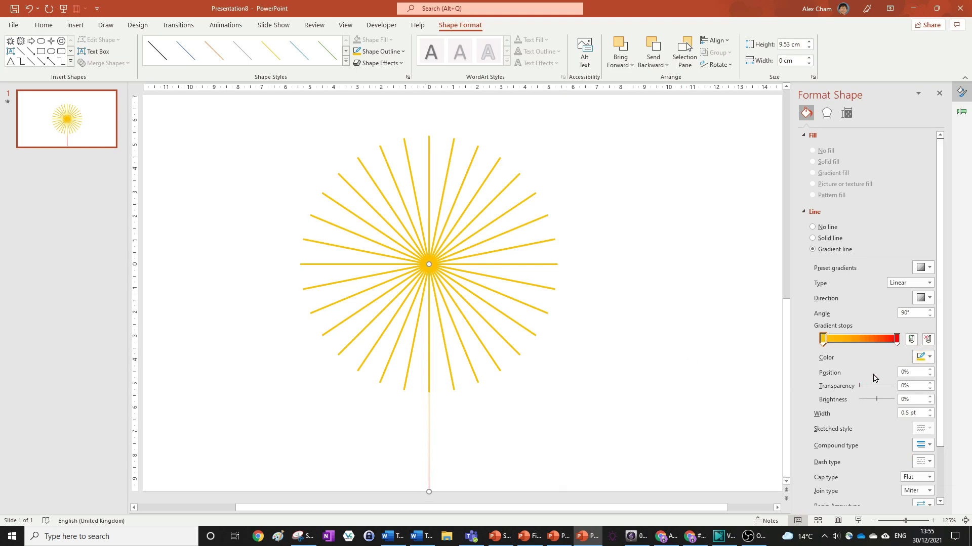
Set the vertical gradient line's width to 4 pt and give it a Dash Dot pattern.
{"action": "left_click_drag", "start_coordinate": [929, 412], "coordinate": [929, 412]}
{"action": "left_click", "coordinate": [930, 416]}
{"action": "left_click", "coordinate": [930, 416]}
{"action": "left_click", "coordinate": [930, 416]}
{"action": "left_click", "coordinate": [930, 417]}
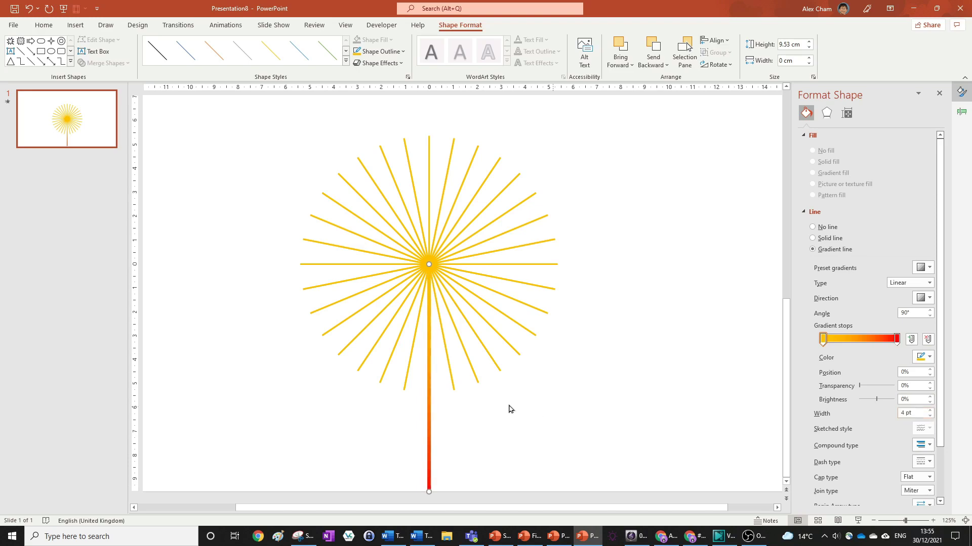
{"action": "left_click_drag", "start_coordinate": [429, 434], "coordinate": [432, 432]}
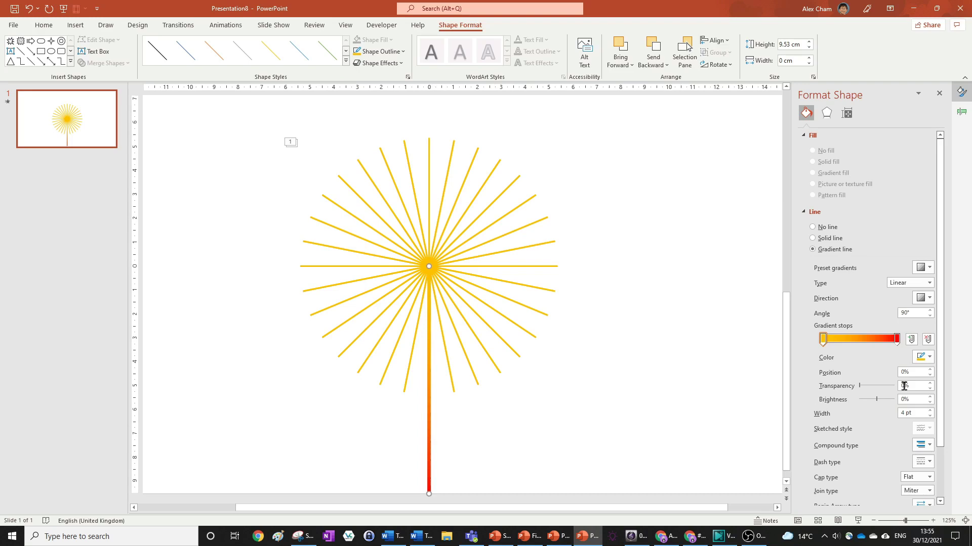
{"action": "left_click", "coordinate": [922, 463]}
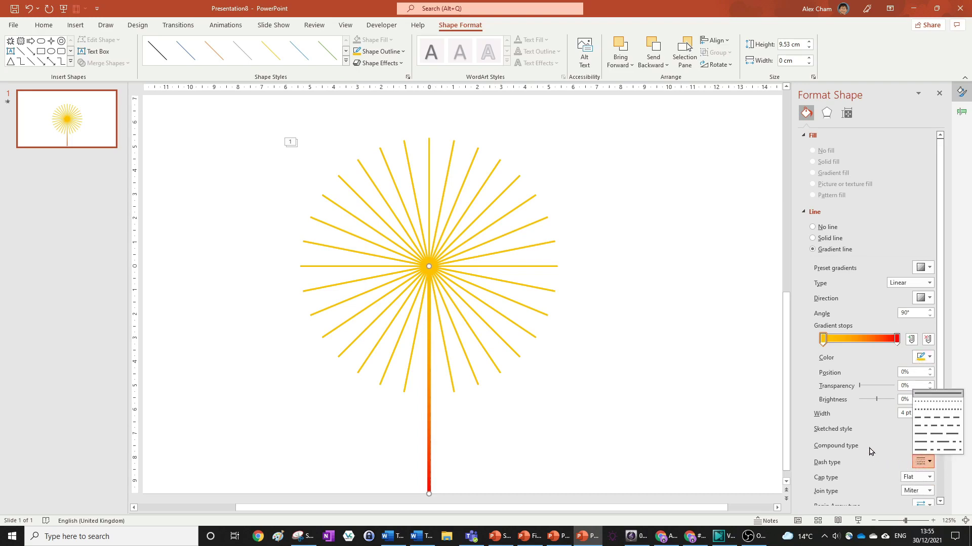
{"action": "left_click", "coordinate": [941, 426]}
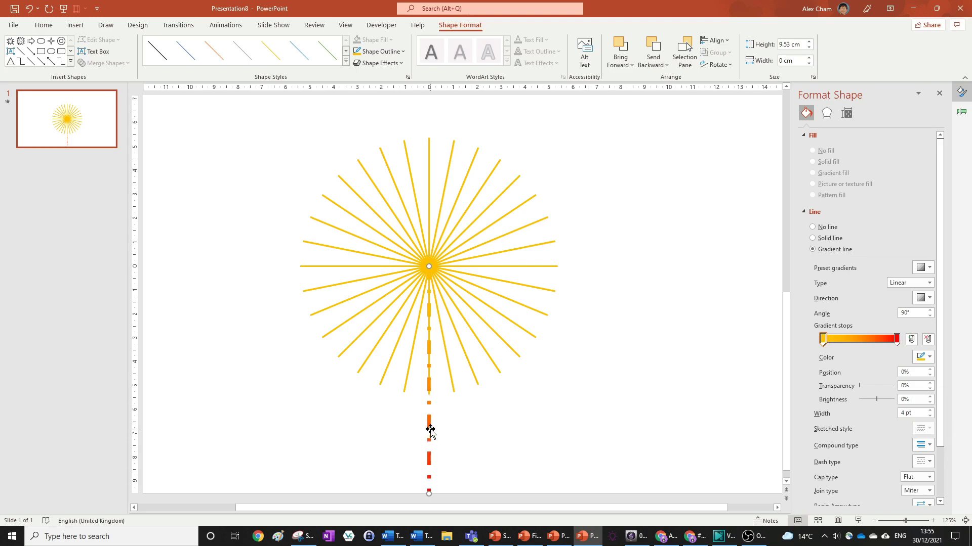
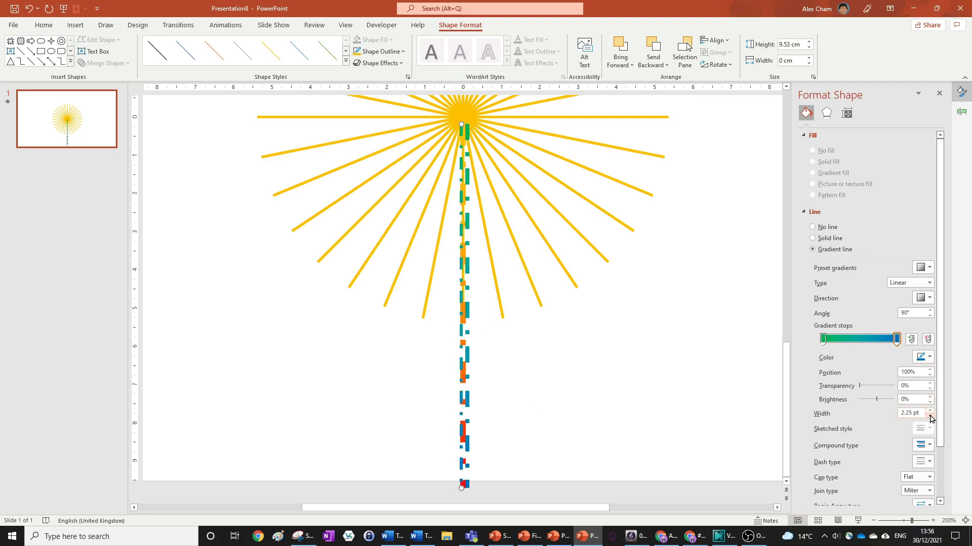
Give the 2.25 pt copy of the trail line a Dash pattern and a gradient from standard yellow at 0% to black at 100%.
{"action": "left_click", "coordinate": [923, 462]}
{"action": "left_click", "coordinate": [939, 418]}
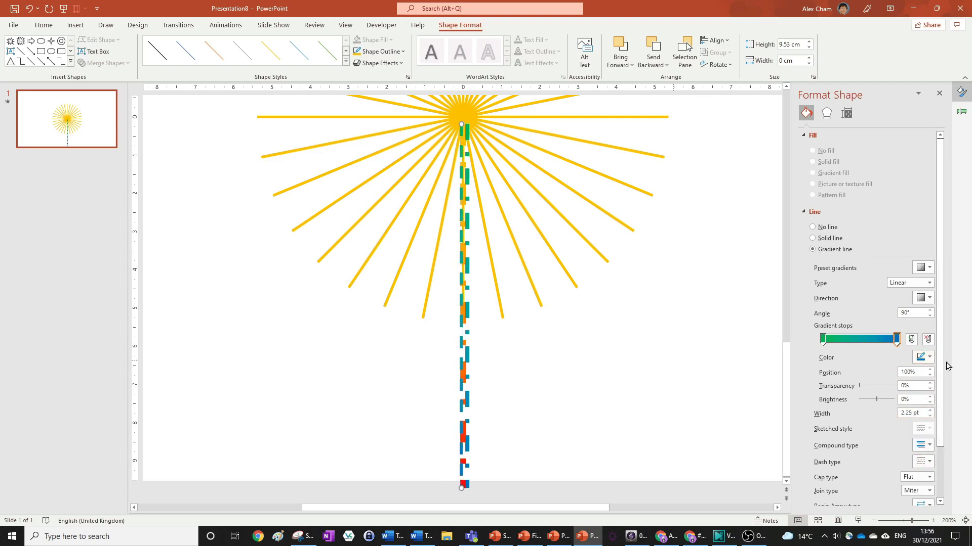
{"action": "left_click", "coordinate": [926, 357]}
{"action": "left_click", "coordinate": [899, 386]}
{"action": "left_click", "coordinate": [826, 340]}
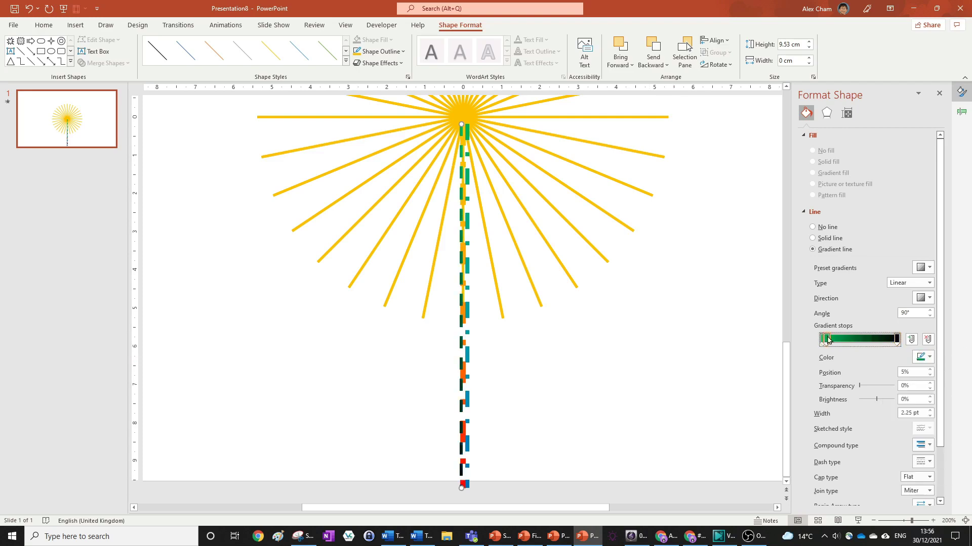
{"action": "left_click", "coordinate": [926, 357]}
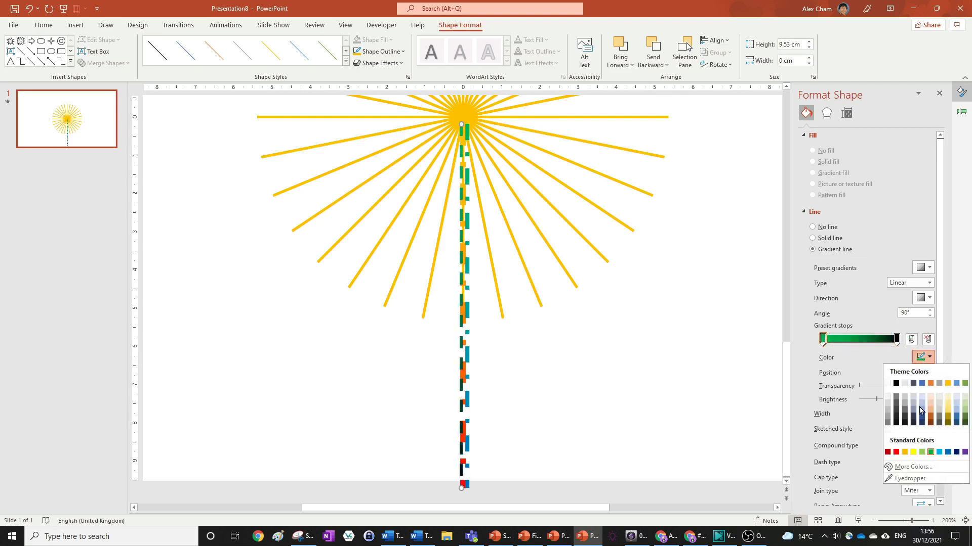
{"action": "left_click", "coordinate": [914, 452]}
{"action": "left_click", "coordinate": [481, 345]}
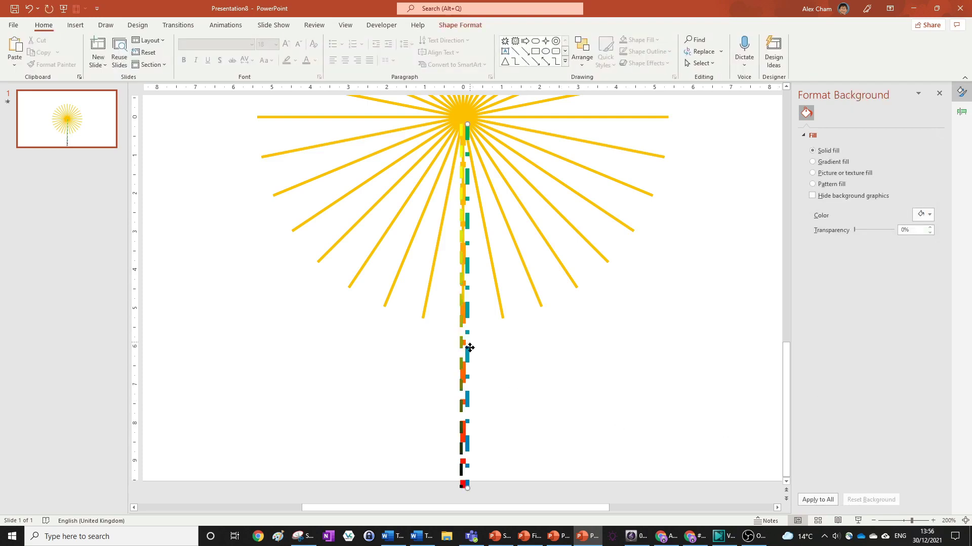
Duplicate the green-to-blue line slightly to the left and recolour the copy's gradient light green at 0% and red at 100%.
{"action": "left_click", "coordinate": [466, 342]}
{"action": "left_click_drag", "start_coordinate": [471, 357], "coordinate": [463, 357]}
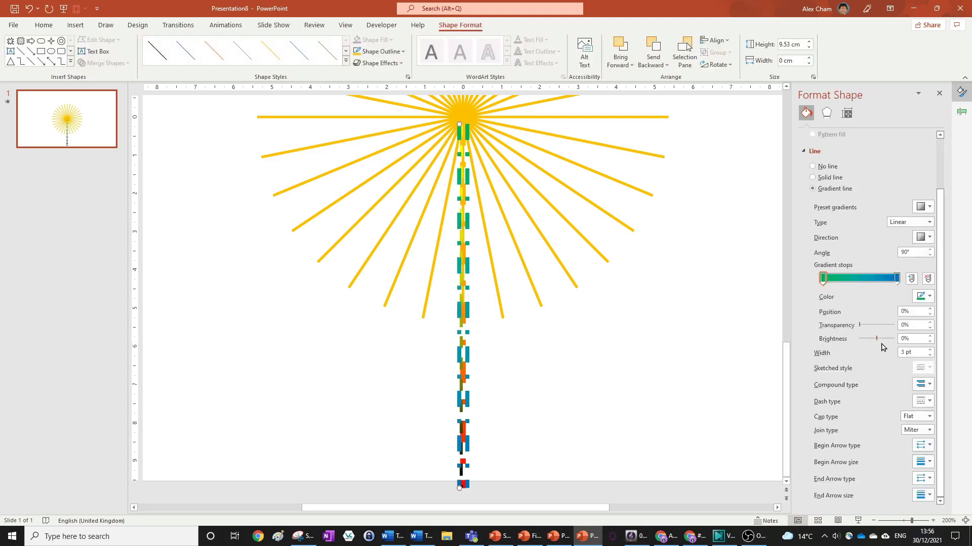
{"action": "left_click", "coordinate": [896, 278]}
{"action": "left_click", "coordinate": [925, 297]}
{"action": "left_click", "coordinate": [899, 391]}
{"action": "left_click", "coordinate": [823, 279]}
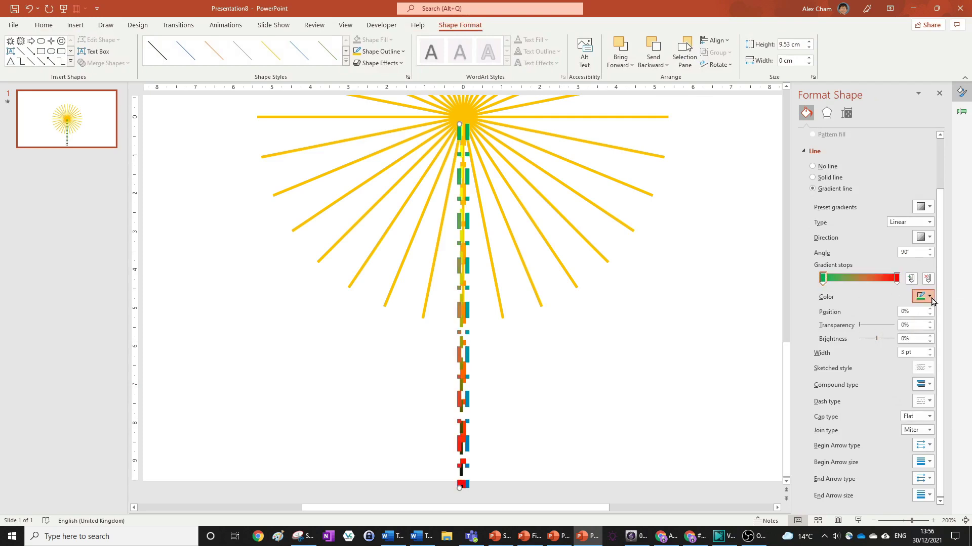
{"action": "left_click", "coordinate": [929, 297]}
{"action": "left_click", "coordinate": [922, 391]}
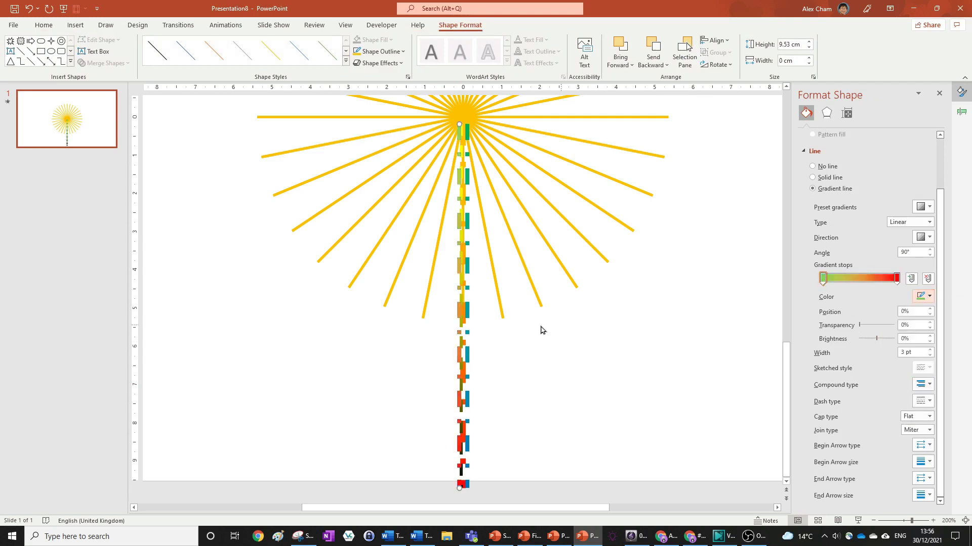
Duplicate the light green-to-red line slightly to the right and recolour the copy's gradient light blue at 0% and purple at 100%.
{"action": "mouse_move", "coordinate": [461, 346]}
{"action": "left_mouse_down"}
{"action": "mouse_move", "coordinate": [473, 344]}
{"action": "mouse_move", "coordinate": [464, 344]}
{"action": "left_mouse_up"}
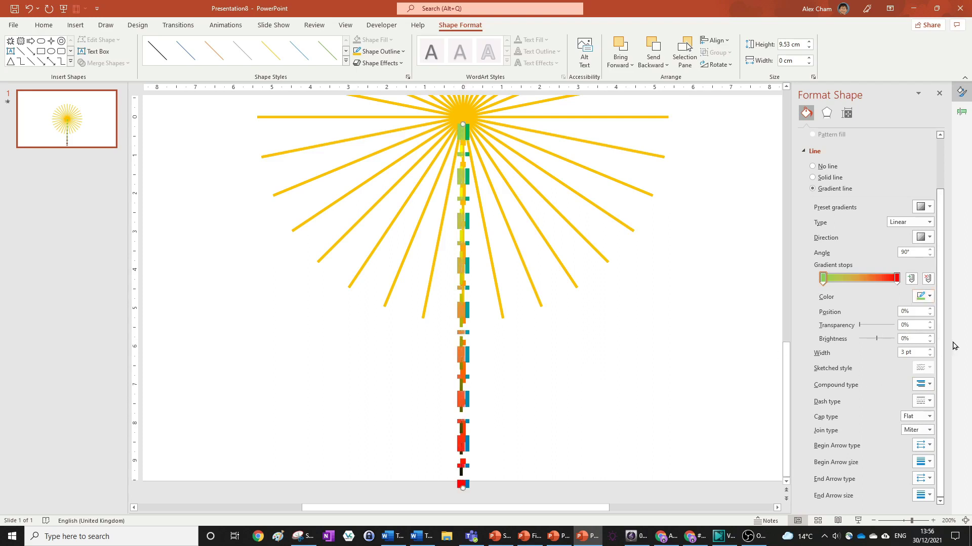
{"action": "left_click", "coordinate": [898, 278]}
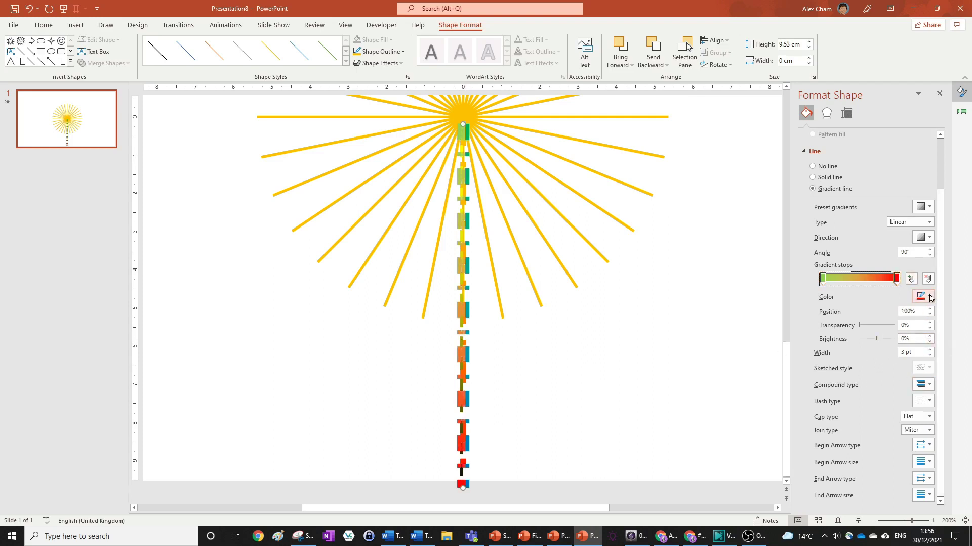
{"action": "left_click", "coordinate": [930, 297]}
{"action": "left_click", "coordinate": [965, 392]}
{"action": "left_click", "coordinate": [823, 277]}
{"action": "left_click", "coordinate": [930, 297]}
{"action": "left_click", "coordinate": [939, 391]}
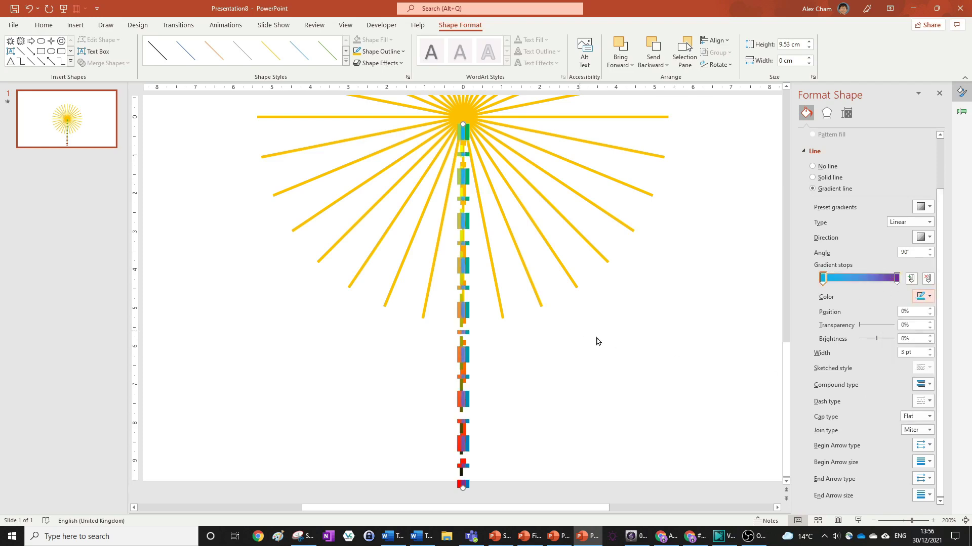
{"action": "left_click", "coordinate": [507, 397]}
{"action": "left_click", "coordinate": [608, 354]}
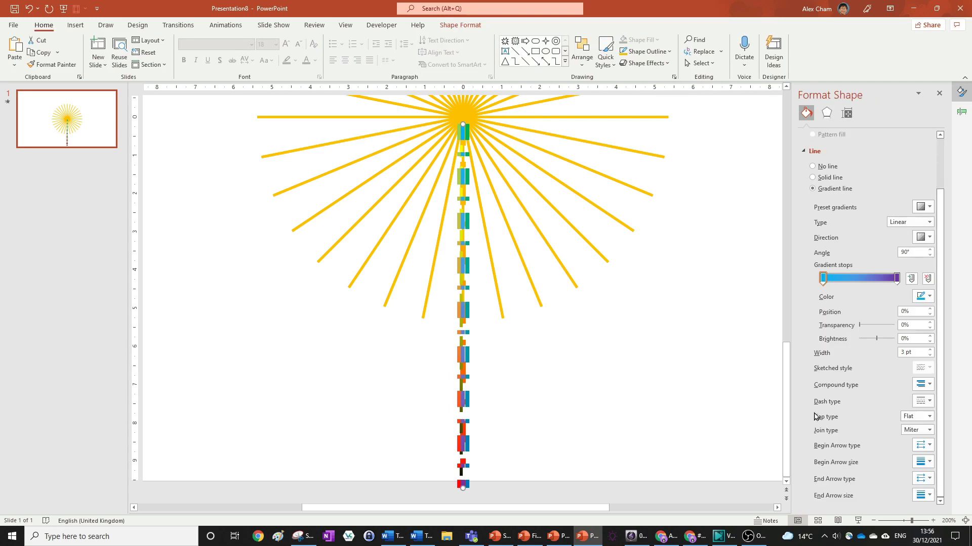
Set the light blue-to-purple line's width to 3.75 pt.
{"action": "left_click", "coordinate": [930, 350]}
{"action": "left_click", "coordinate": [930, 350]}
{"action": "left_click", "coordinate": [930, 349]}
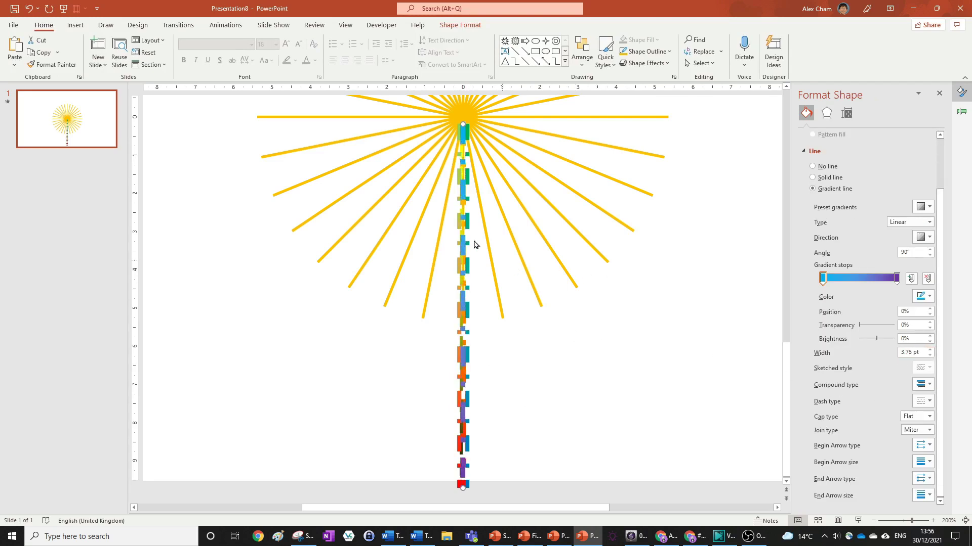
Set the green-to-blue line's width to 1.5 pt and make it a solid, undashed line.
{"action": "left_click", "coordinate": [469, 155]}
{"action": "left_click", "coordinate": [929, 355]}
{"action": "left_click", "coordinate": [929, 355]}
{"action": "left_click", "coordinate": [930, 356]}
{"action": "left_click", "coordinate": [930, 356]}
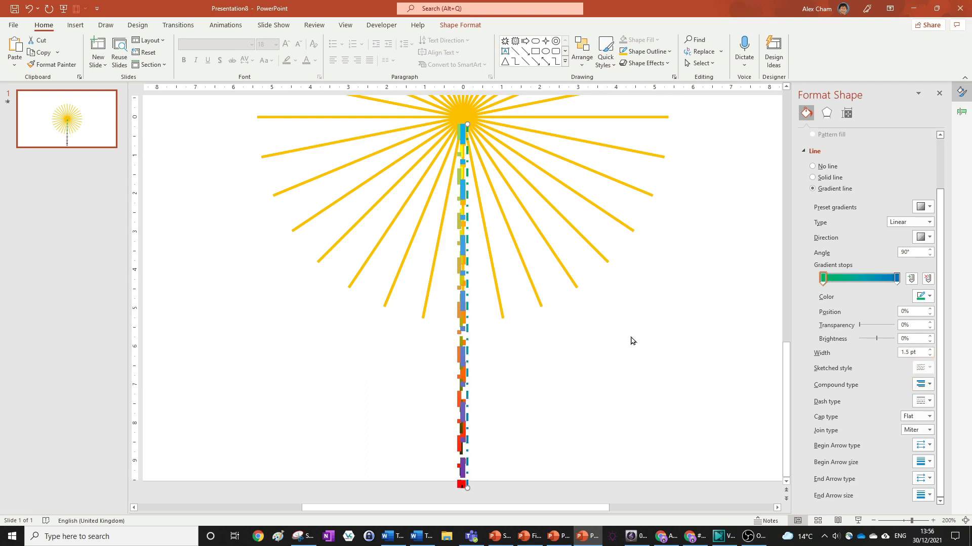
{"action": "left_click", "coordinate": [922, 401]}
{"action": "left_click", "coordinate": [946, 413]}
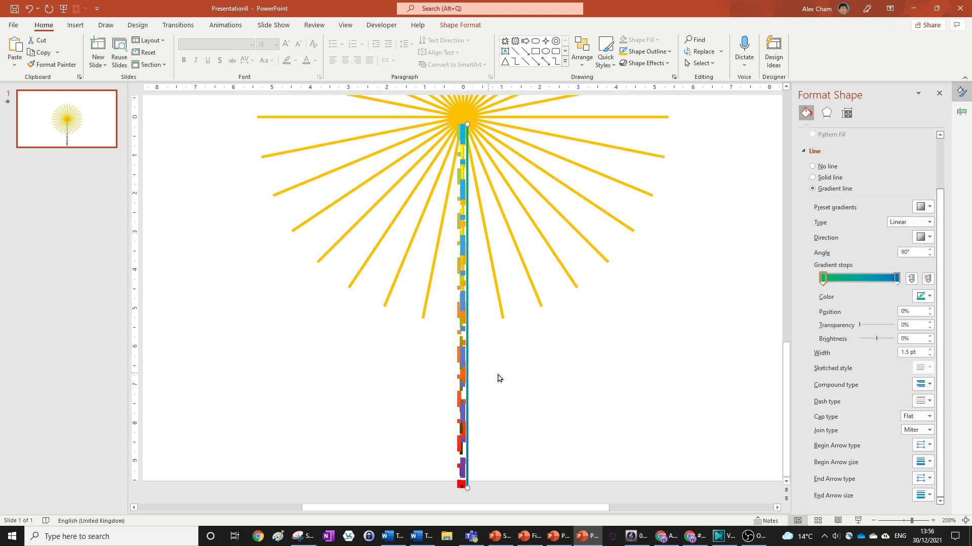
Shift the solid green-to-blue line and the light blue-to-purple line closer to the trail's centre so they overlap the other lines.
{"action": "left_click", "coordinate": [462, 372], "text": "shift"}
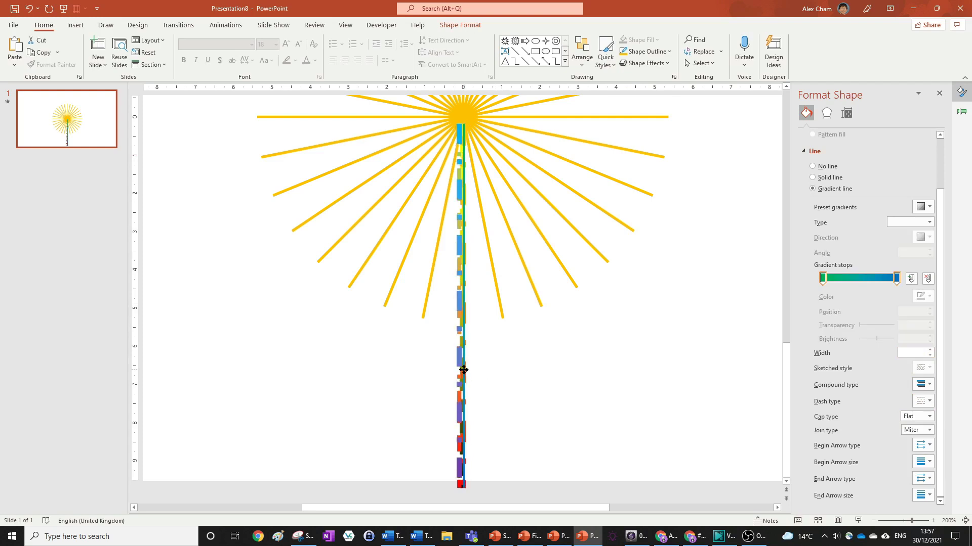
{"action": "left_click", "coordinate": [523, 377]}
{"action": "left_click", "coordinate": [459, 299]}
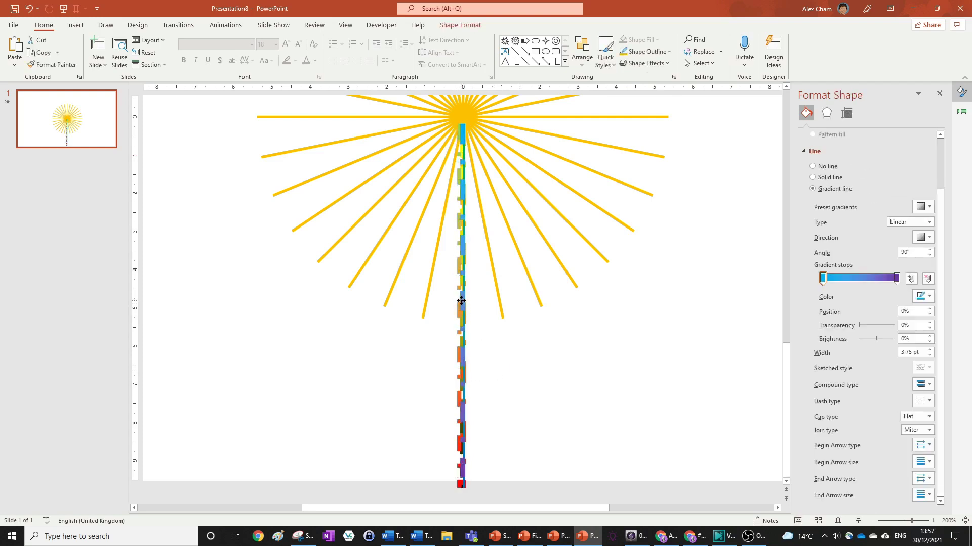
{"action": "left_click", "coordinate": [509, 387]}
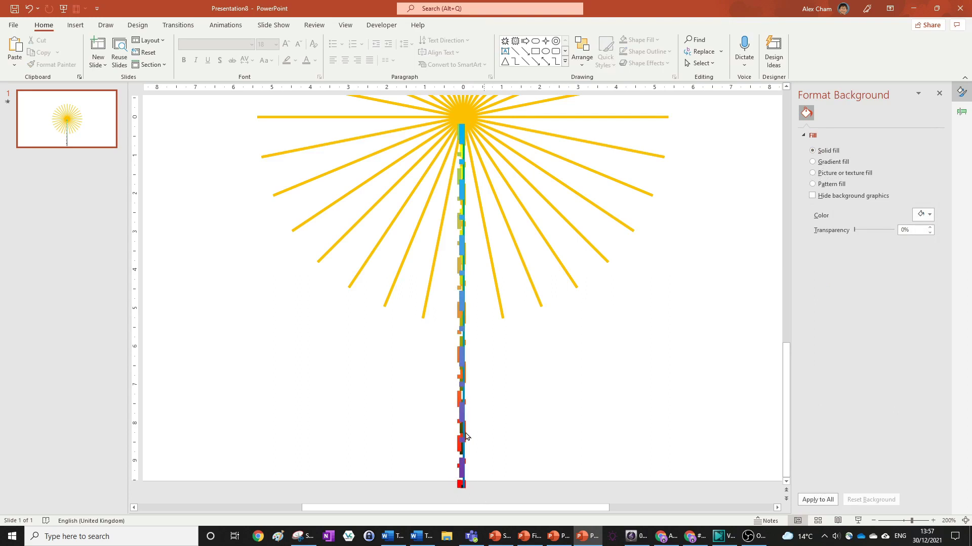
Send the light blue-to-purple line backward among the overlapping trail lines.
{"action": "left_click", "coordinate": [459, 486]}
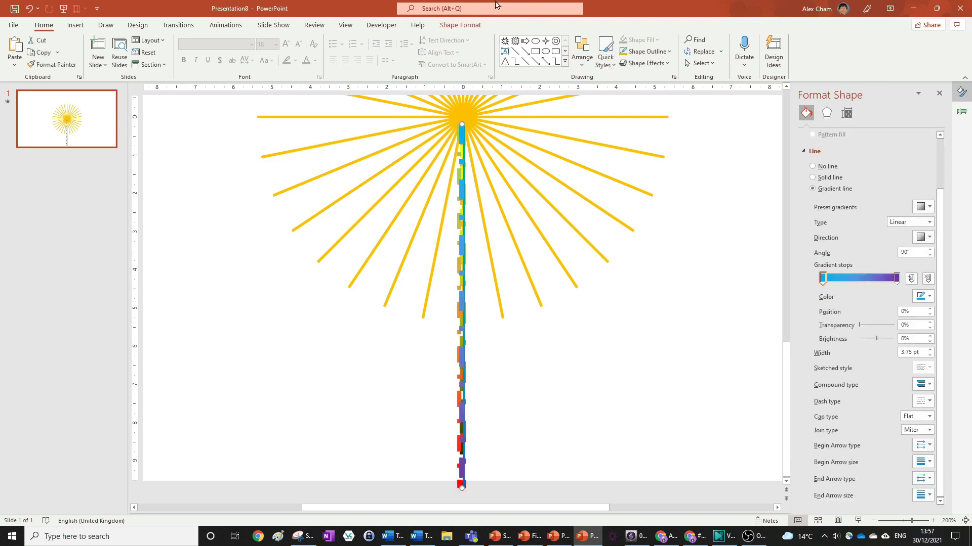
{"action": "left_click", "coordinate": [459, 25]}
{"action": "left_click", "coordinate": [651, 45]}
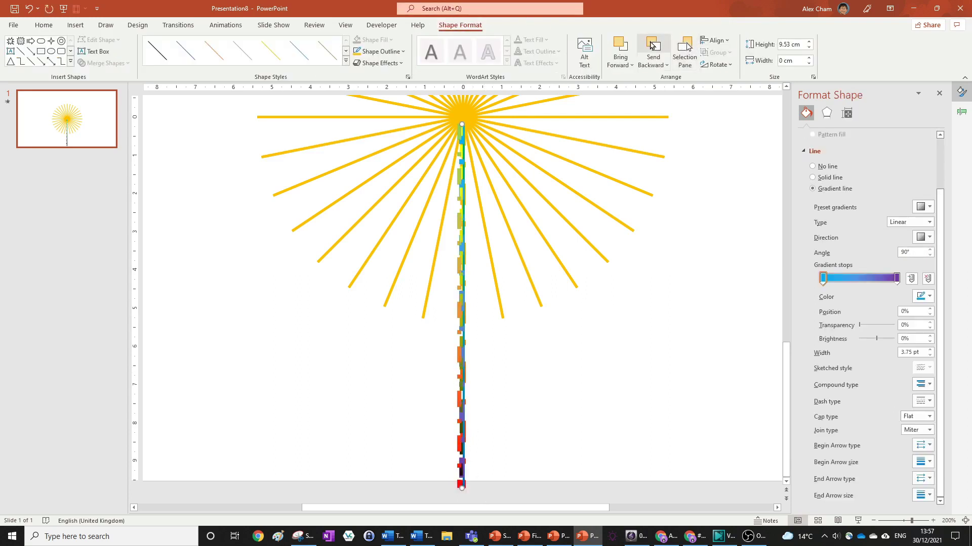
{"action": "left_click", "coordinate": [506, 394]}
Select all the overlapping trail lines below the ray burst and group them.
{"action": "scroll", "coordinate": [507, 393], "scroll_direction": "down", "scroll_amount": 5}
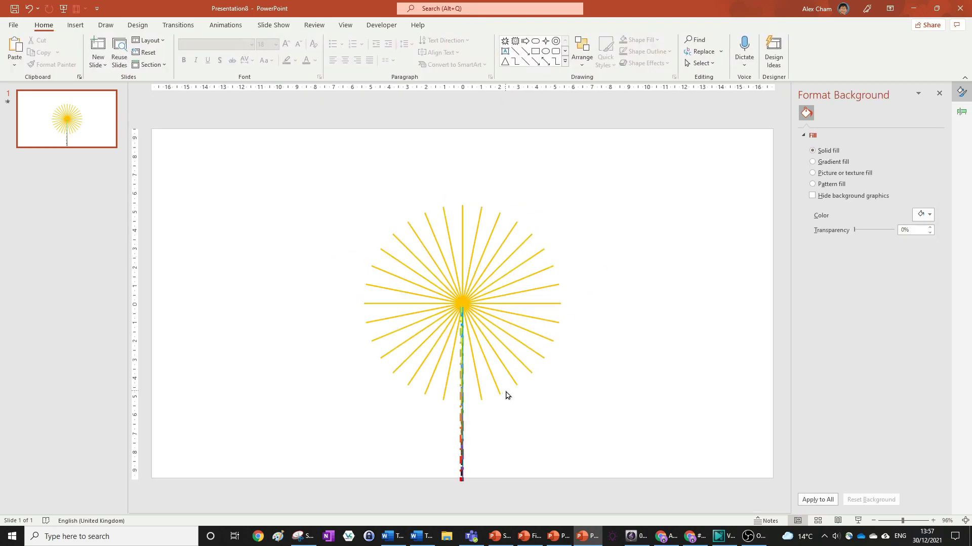
{"action": "left_click_drag", "start_coordinate": [495, 500], "coordinate": [460, 304]}
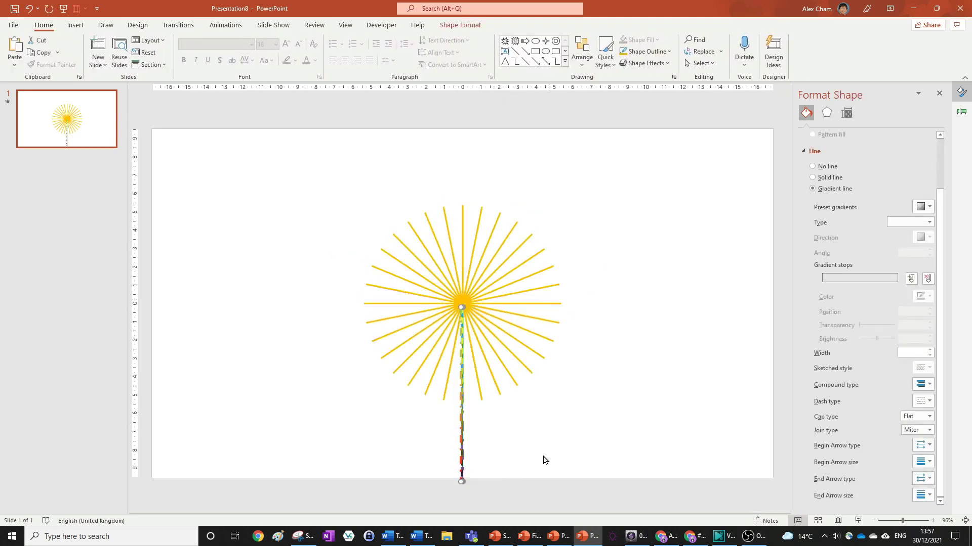
{"action": "left_click_drag", "start_coordinate": [521, 507], "coordinate": [439, 284]}
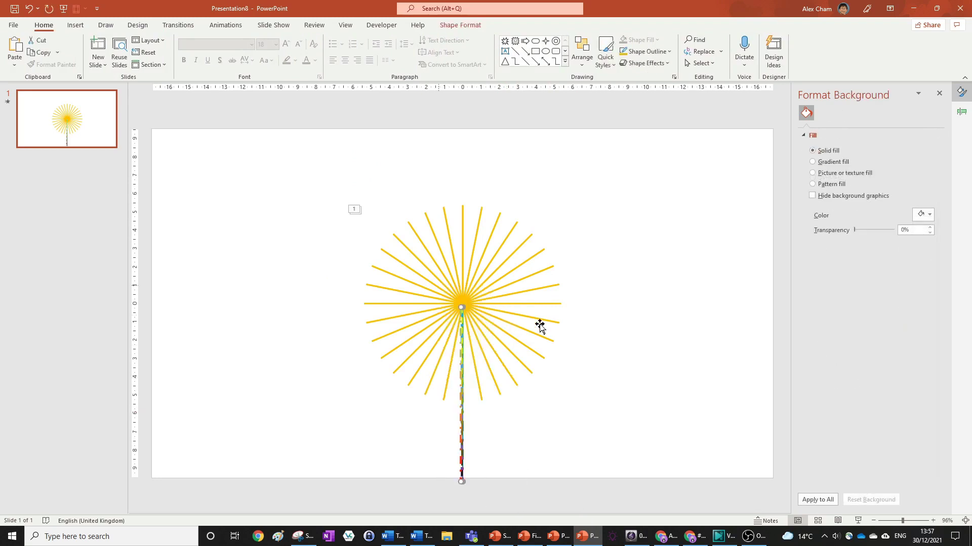
{"action": "key", "text": "ctrl+g"}
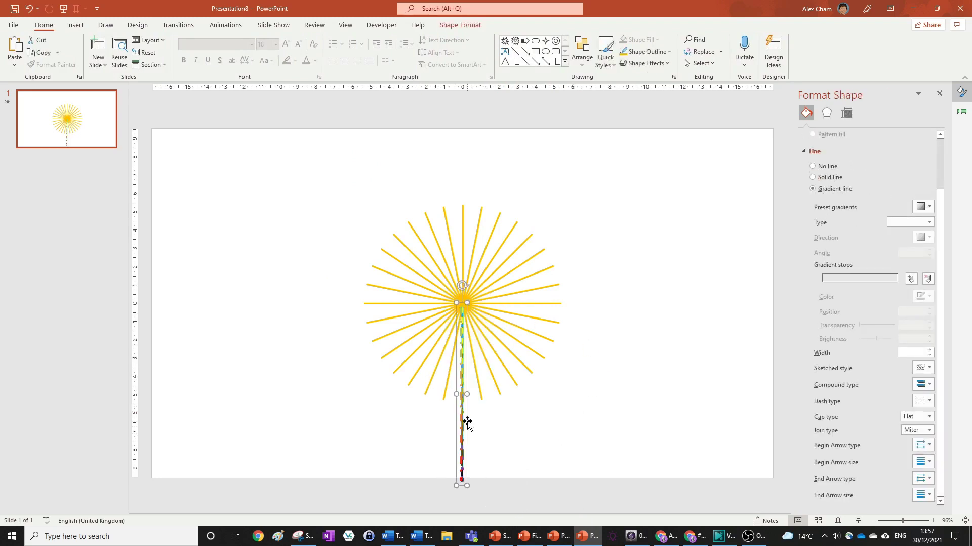
Align the trail group to the horizontal centre of the slide.
{"action": "left_click", "coordinate": [460, 25]}
{"action": "left_click", "coordinate": [714, 40]}
{"action": "left_click", "coordinate": [734, 67]}
{"action": "left_click", "coordinate": [635, 280]}
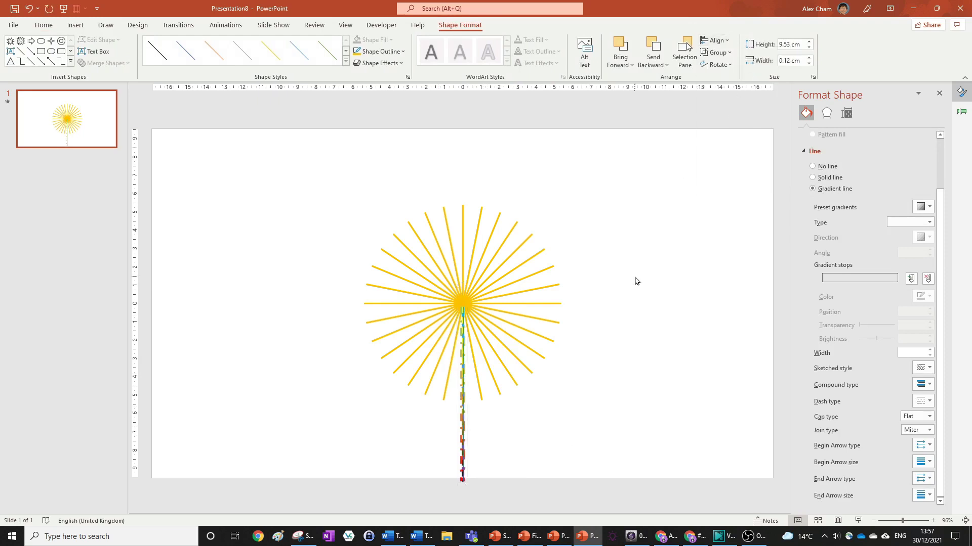
Apply a Wipe entrance animation to the trail group.
{"action": "left_click", "coordinate": [463, 328]}
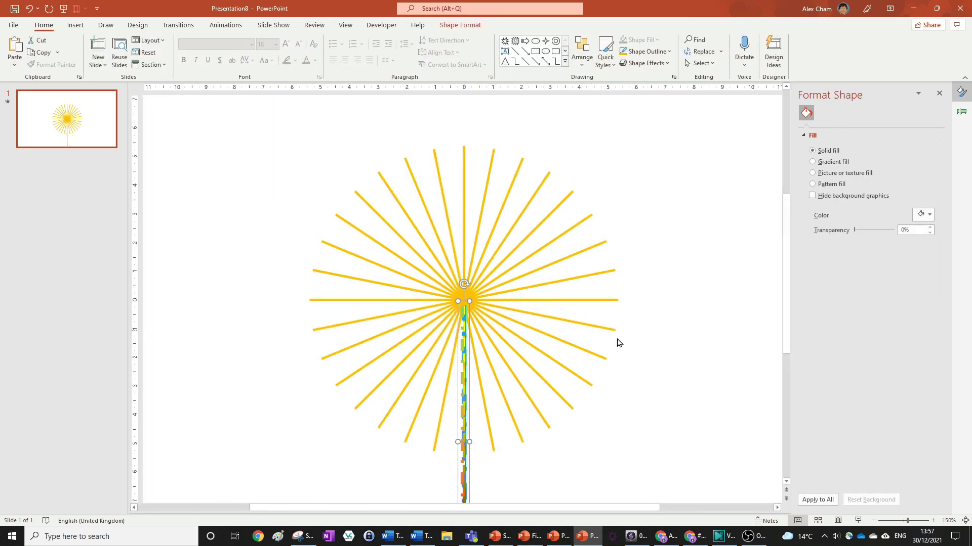
{"action": "scroll", "coordinate": [607, 337], "scroll_direction": "up", "scroll_amount": 5}
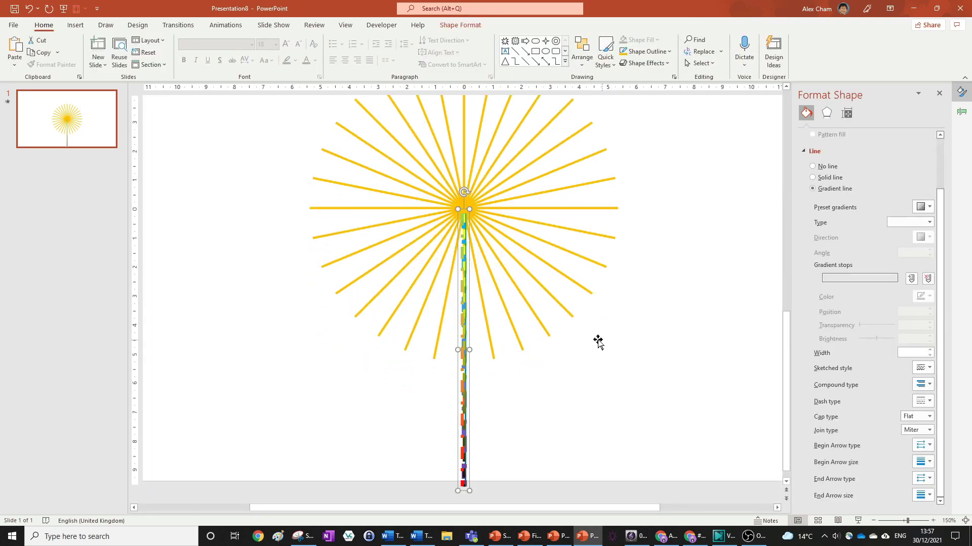
{"action": "left_click", "coordinate": [226, 25]}
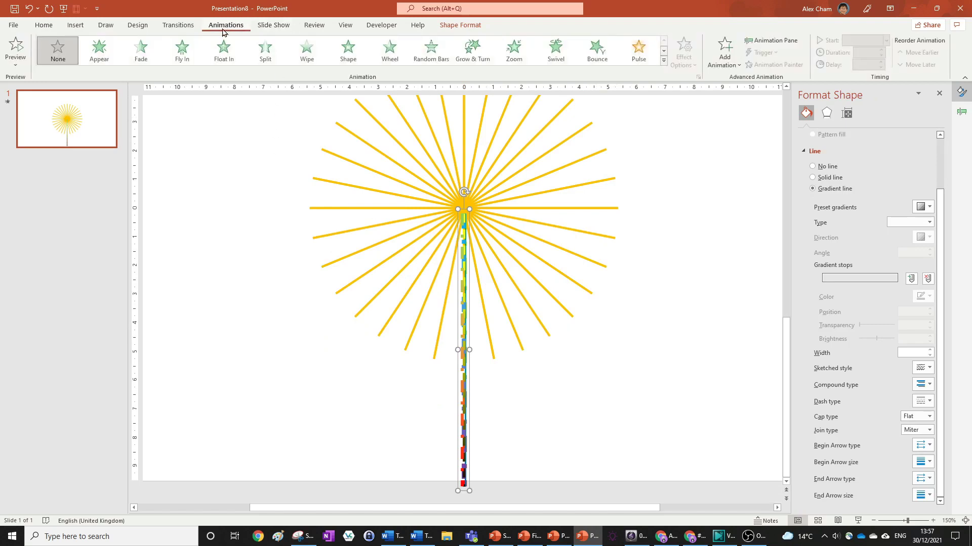
{"action": "left_click", "coordinate": [314, 56]}
{"action": "key", "text": "ctrl+z"}
Add a Wipe exit animation to the trail group and display the slide's list of animations.
{"action": "left_click", "coordinate": [725, 54]}
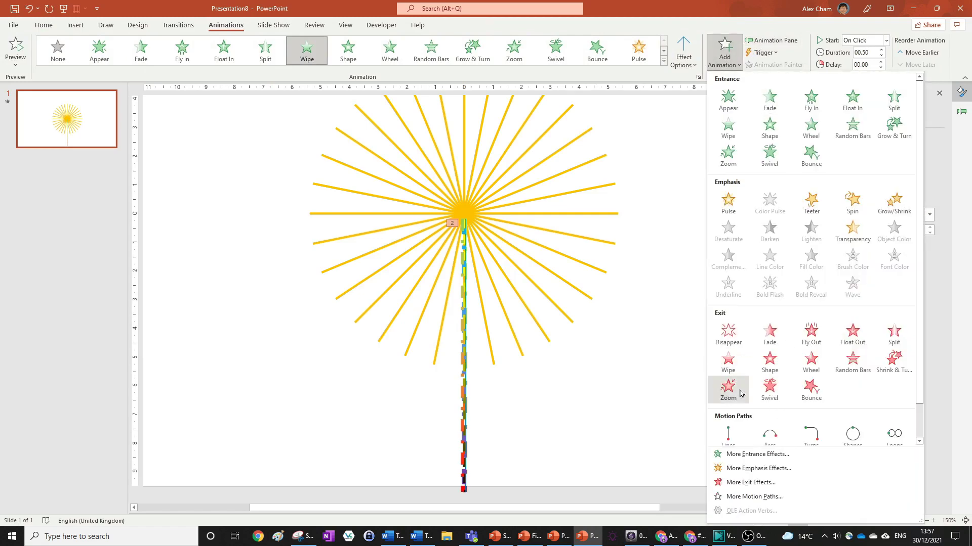
{"action": "left_click", "coordinate": [729, 362]}
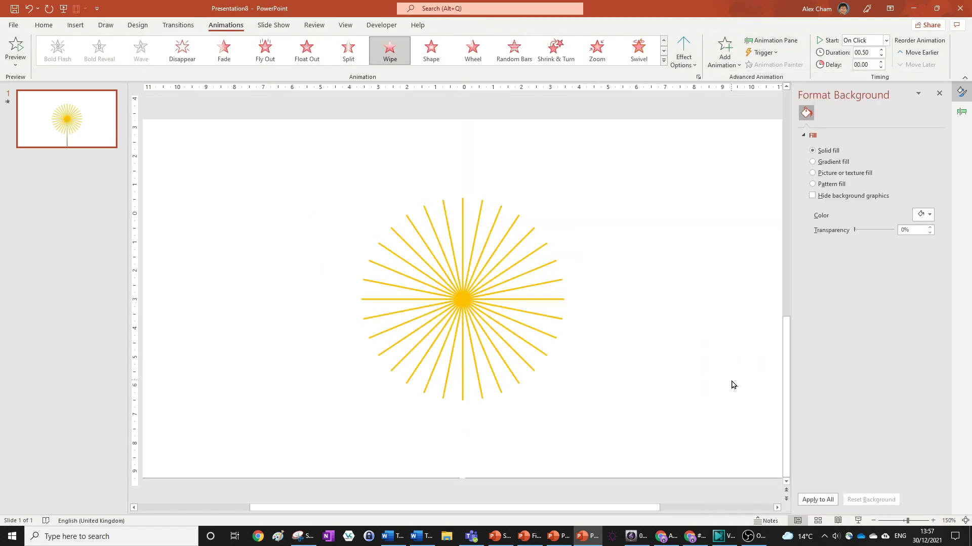
{"action": "left_click", "coordinate": [771, 40]}
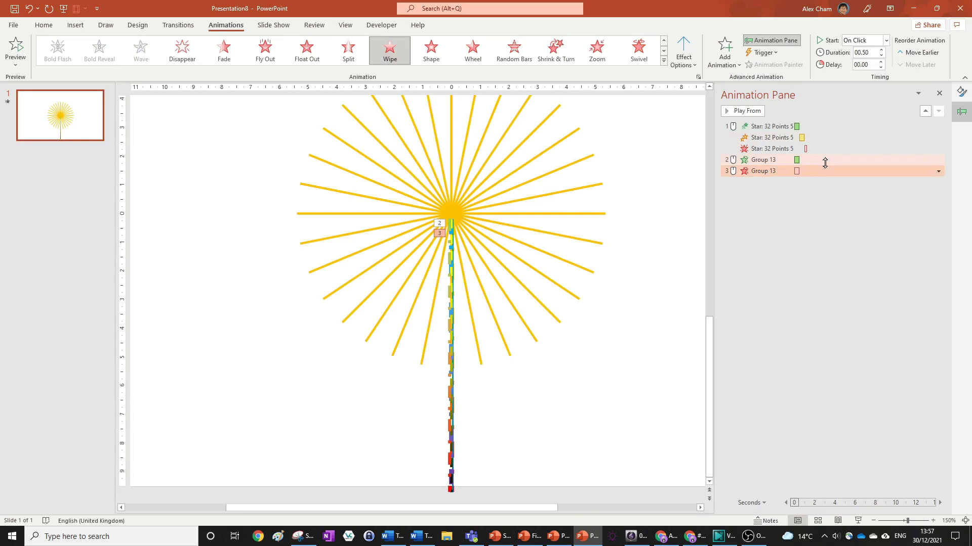
Move the trail group's entrance and exit animations ahead of all the star's animations in the playback order.
{"action": "left_click_drag", "start_coordinate": [818, 161], "coordinate": [824, 124]}
{"action": "left_click", "coordinate": [798, 170], "text": "shift"}
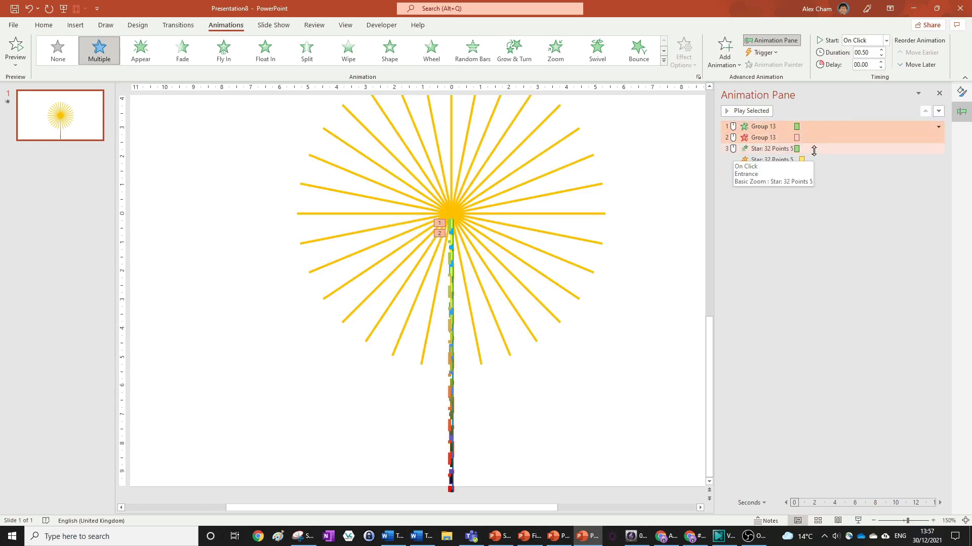
Send the trail group to the back so that it sits behind the star burst.
{"action": "left_click", "coordinate": [588, 318]}
{"action": "double_click", "coordinate": [451, 402]}
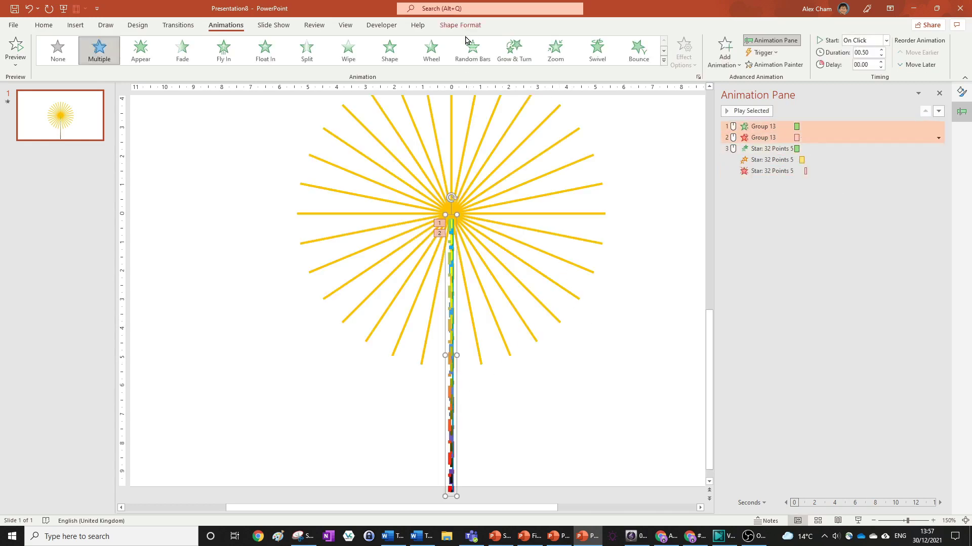
{"action": "left_click", "coordinate": [651, 66]}
{"action": "left_click", "coordinate": [654, 91]}
{"action": "left_click", "coordinate": [640, 180]}
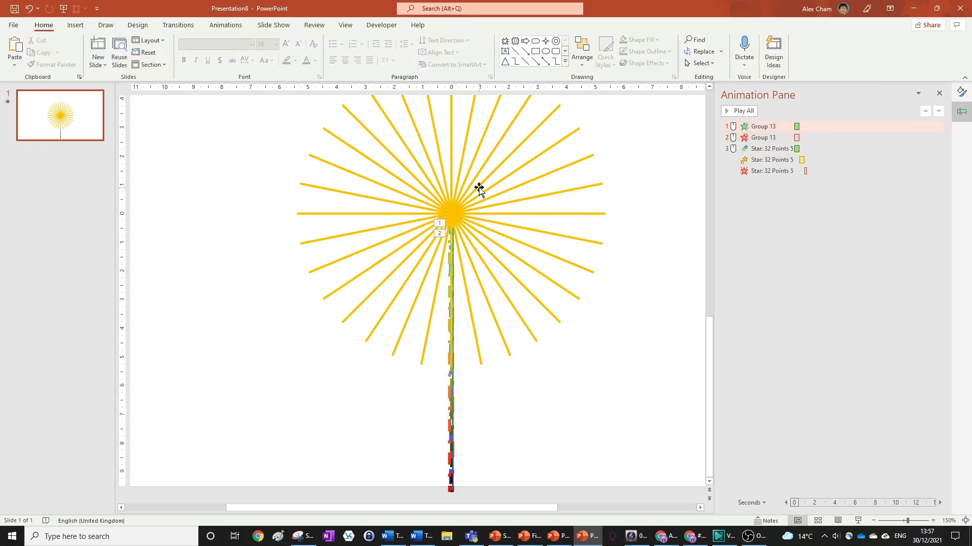
{"action": "left_click", "coordinate": [479, 189]}
{"action": "left_click", "coordinate": [627, 185]}
Draw a circle about 15.1 cm in diameter over the star burst, large enough to cover all its rays.
{"action": "scroll", "coordinate": [635, 171], "scroll_direction": "down", "scroll_amount": 7, "text": "ctrl"}
{"action": "scroll", "coordinate": [506, 200], "scroll_direction": "up", "scroll_amount": 1, "text": "ctrl"}
{"action": "left_click", "coordinate": [545, 51]}
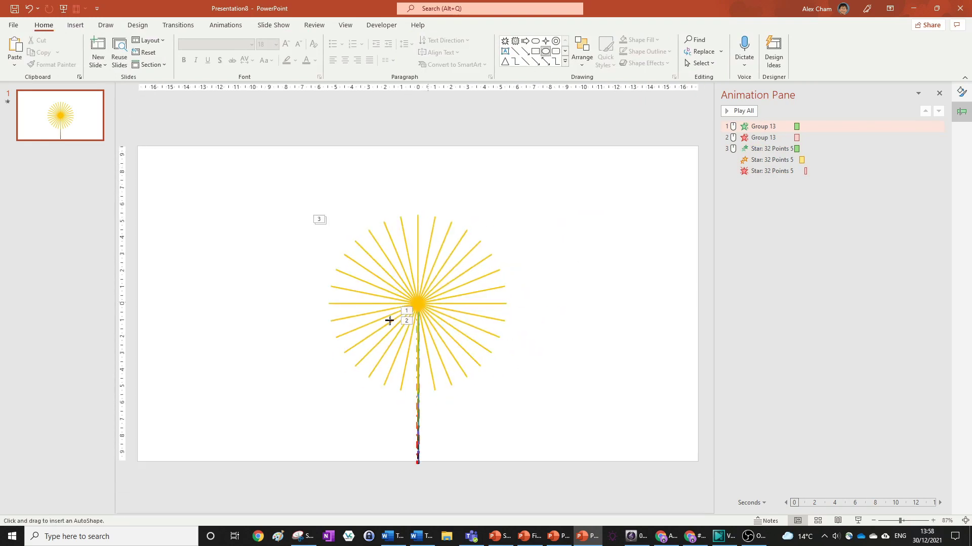
{"action": "left_click", "coordinate": [382, 260]}
{"action": "left_click_drag", "start_coordinate": [423, 302], "coordinate": [527, 387]}
Align the circle to the horizontal centre and vertical middle of the slide.
{"action": "left_click", "coordinate": [717, 41]}
{"action": "left_click", "coordinate": [728, 62]}
{"action": "left_click", "coordinate": [731, 41]}
{"action": "left_click", "coordinate": [734, 119]}
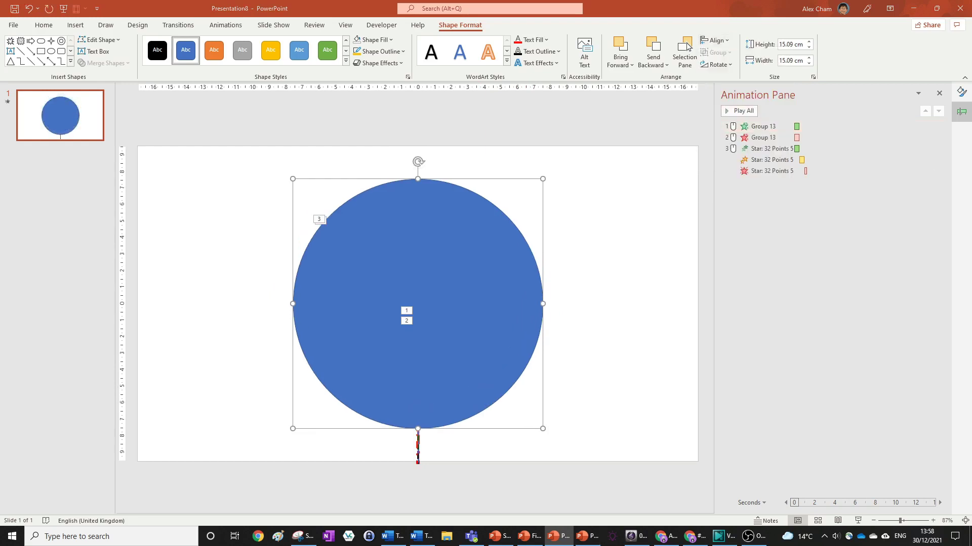
Open the fill and line formatting options for the circle.
{"action": "left_click", "coordinate": [960, 91]}
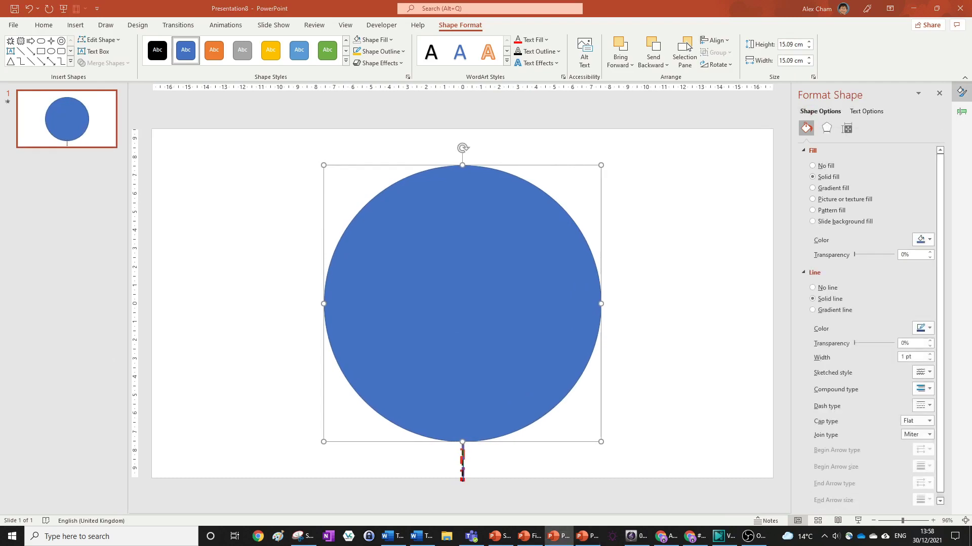